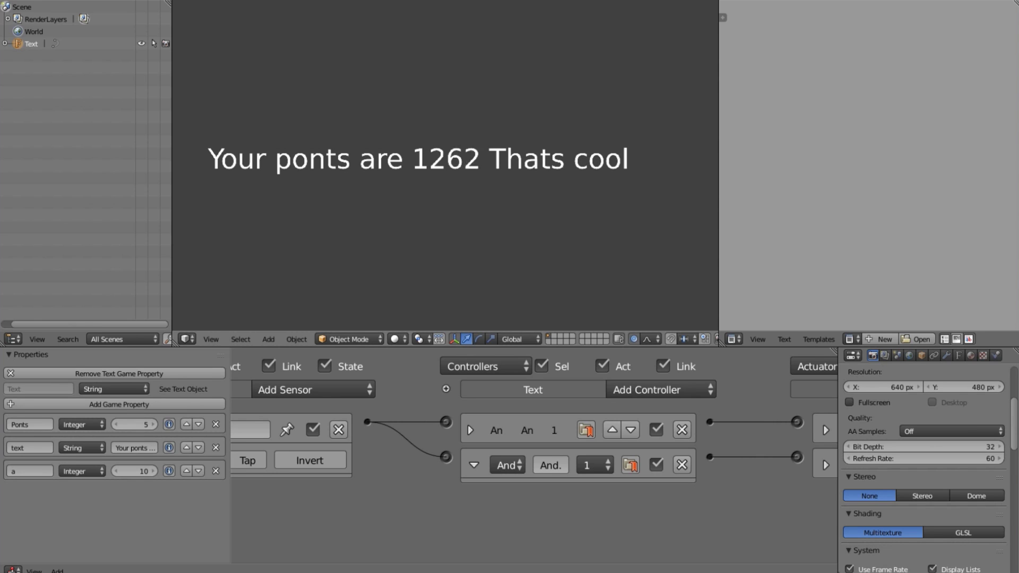
Stop the running game and switch to a fresh scene containing only a default text object
{"action": "key", "text": "Escape"}
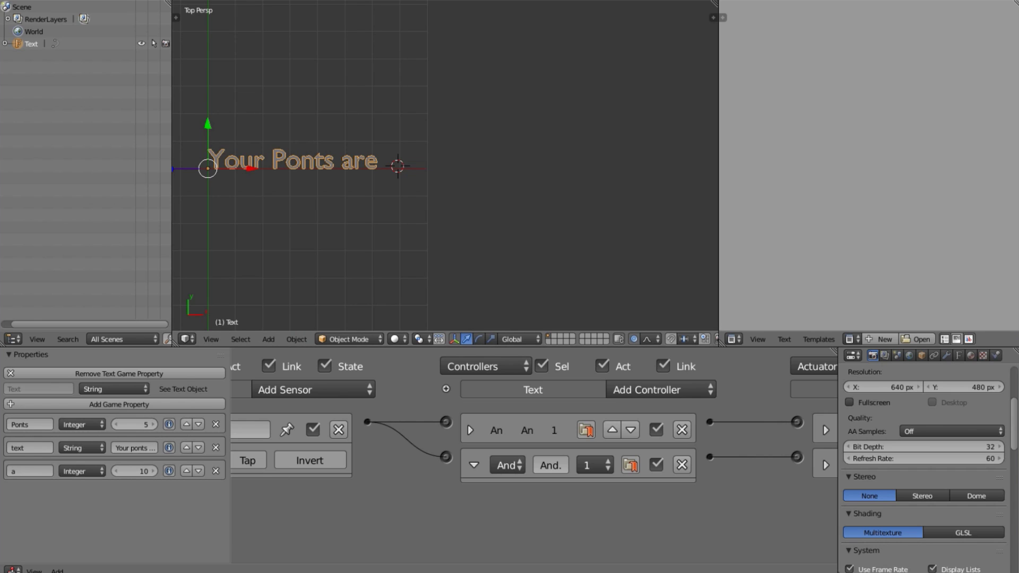
{"action": "mouse_move", "coordinate": [278, 568]}
{"action": "left_click", "coordinate": [317, 540]}
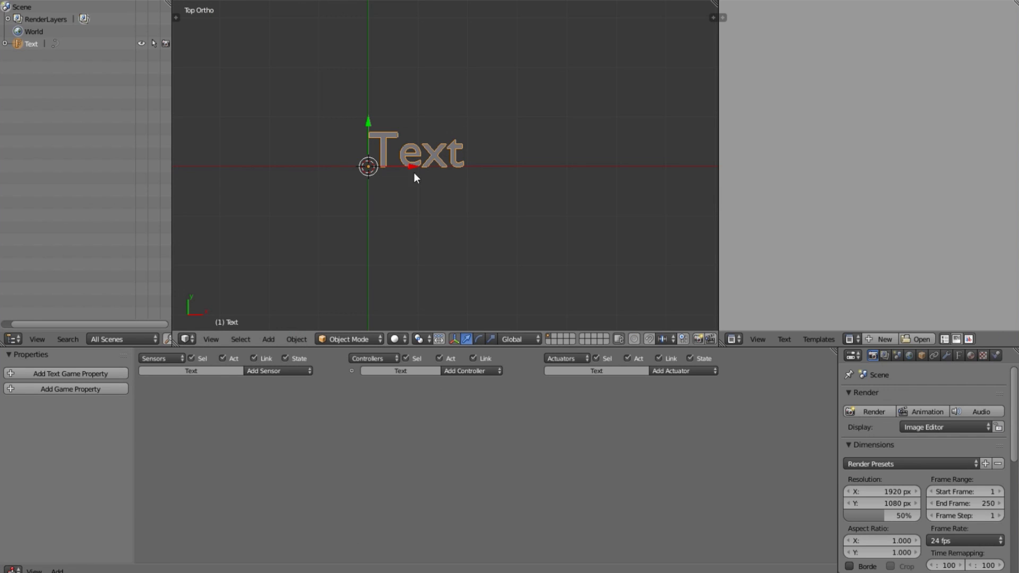
Add a Property actuator and a text game property to the text object
{"action": "middle_click_drag", "start_coordinate": [491, 182], "coordinate": [406, 189], "text": "shift"}
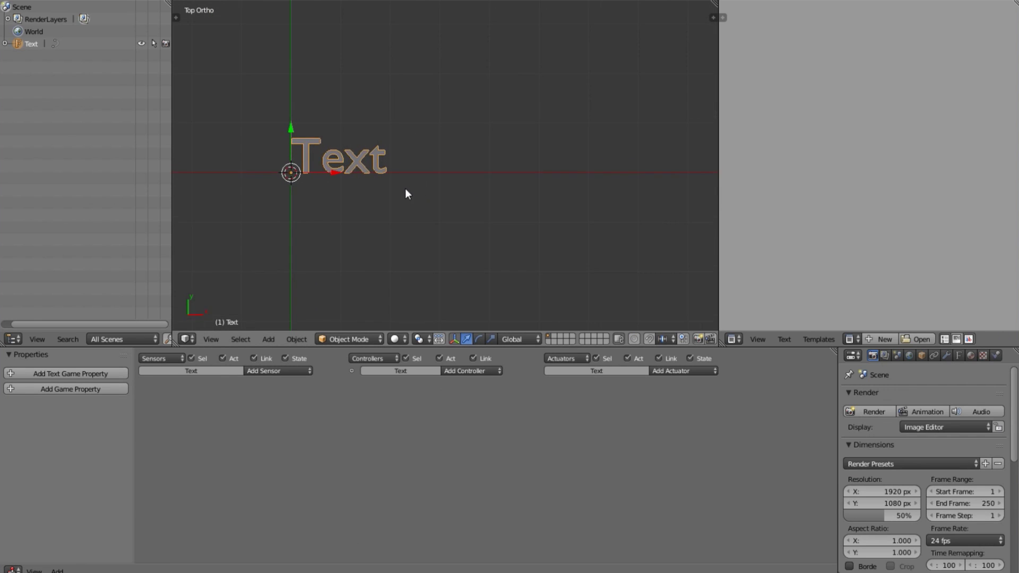
{"action": "left_click", "coordinate": [668, 370]}
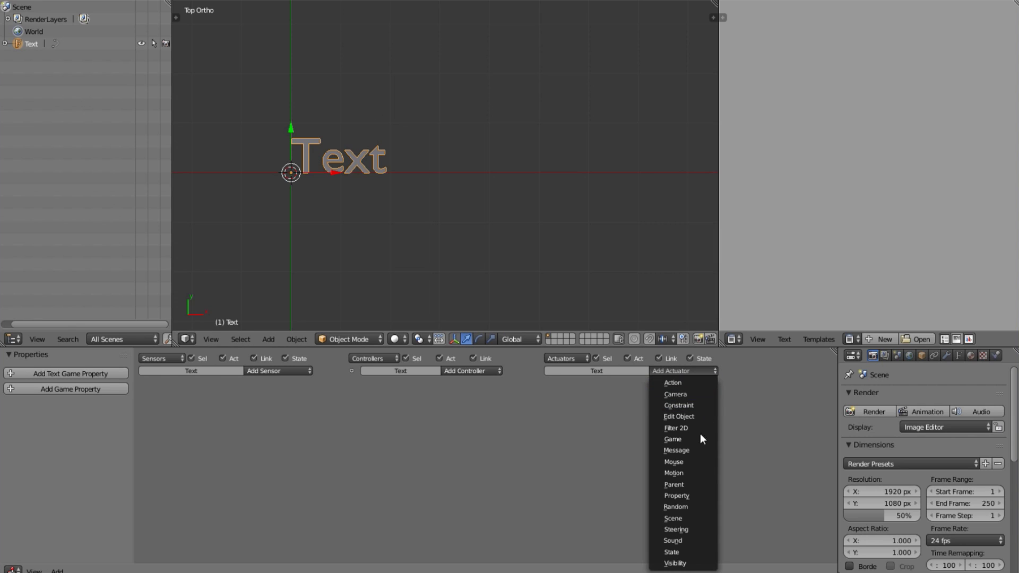
{"action": "left_click", "coordinate": [689, 496]}
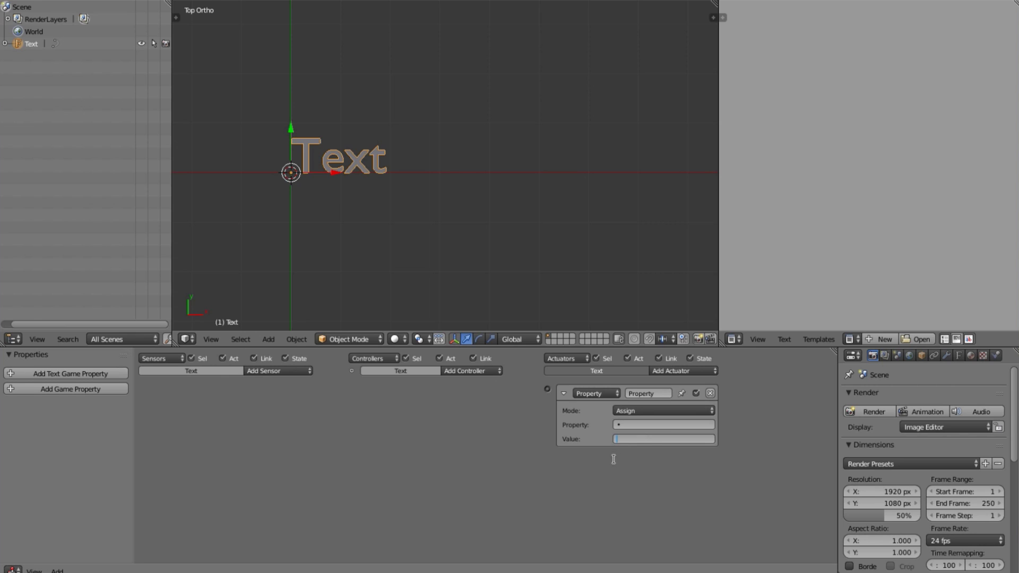
{"action": "left_click", "coordinate": [639, 423]}
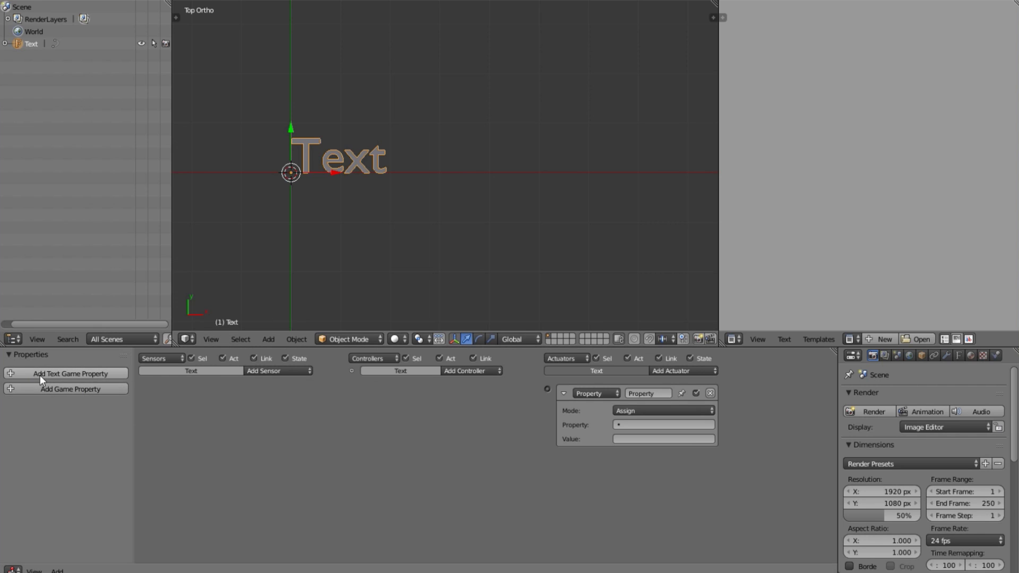
{"action": "left_click", "coordinate": [92, 376]}
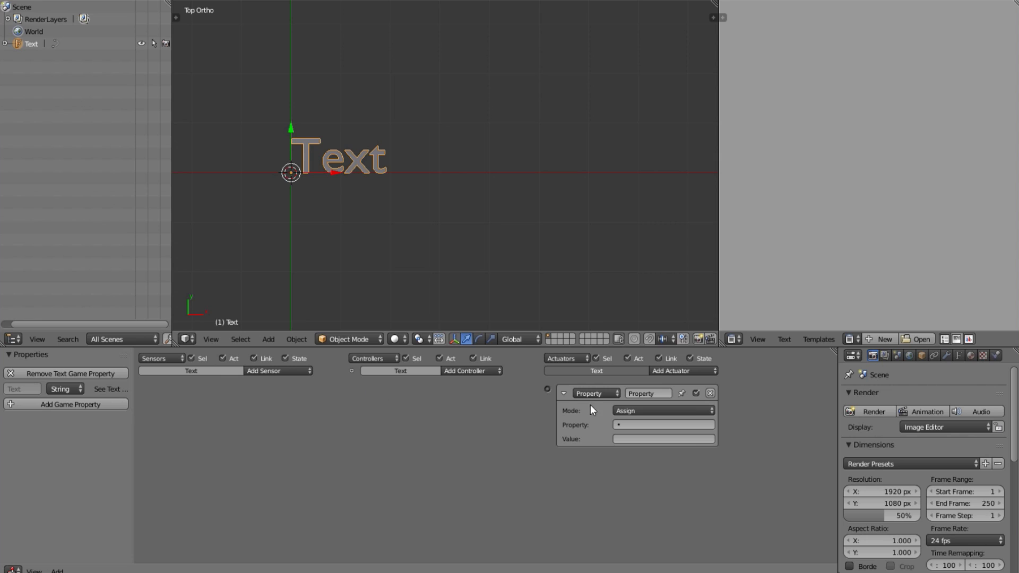
Add an Always sensor, link it to the Property actuator through an And controller, and collapse the sensor and controller
{"action": "left_click", "coordinate": [285, 369]}
{"action": "left_click", "coordinate": [285, 391]}
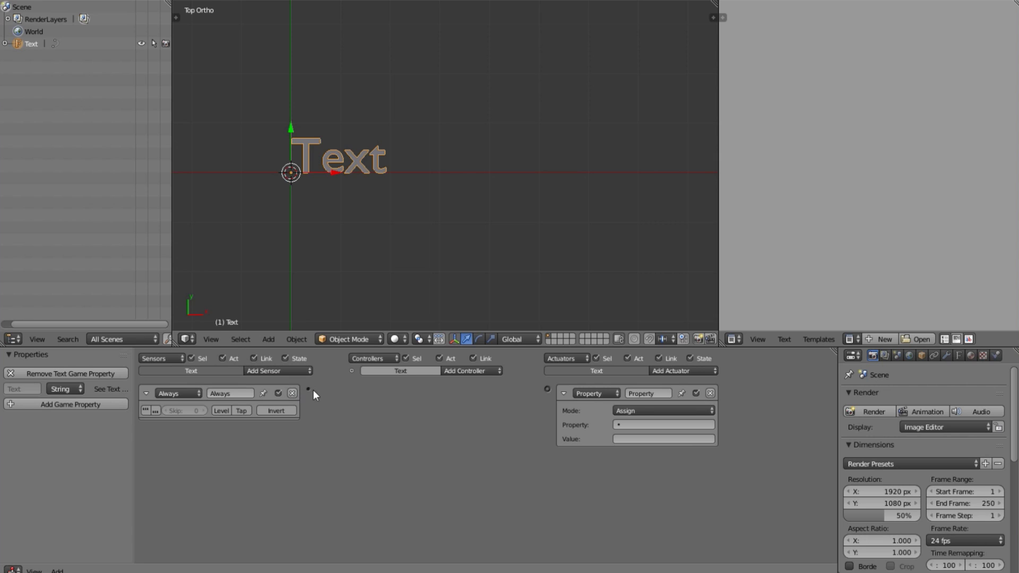
{"action": "left_click_drag", "start_coordinate": [308, 389], "coordinate": [547, 389]}
{"action": "left_click", "coordinate": [147, 393]}
{"action": "left_click", "coordinate": [368, 393]}
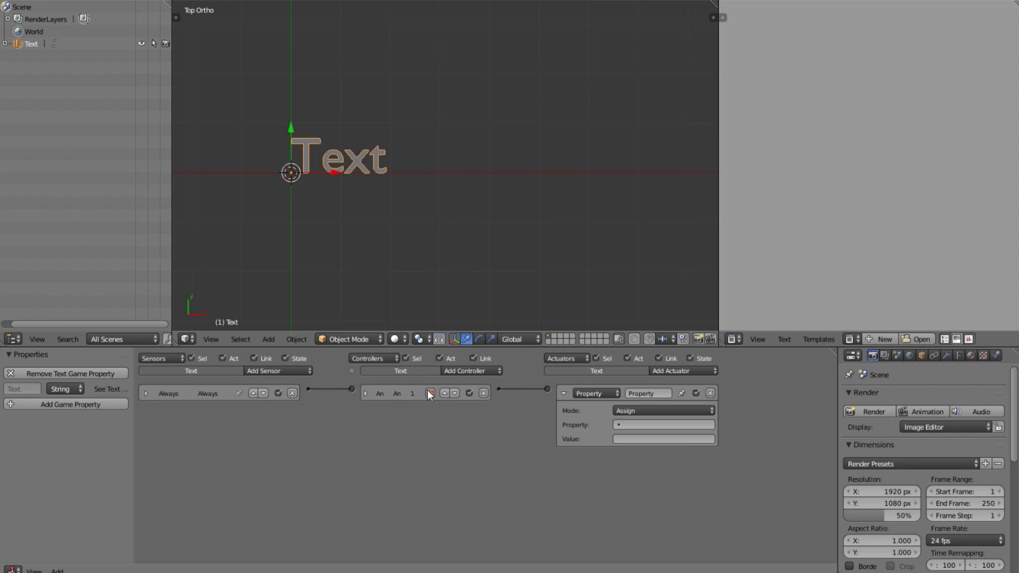
Set the Property actuator to assign the value 1 to the Text property
{"action": "left_click", "coordinate": [641, 424]}
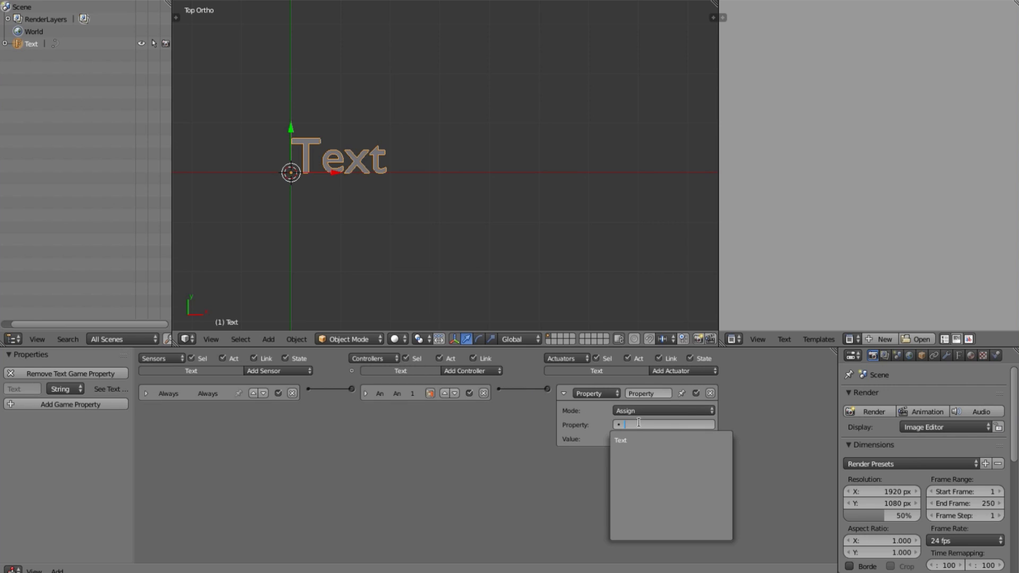
{"action": "left_click", "coordinate": [617, 440]}
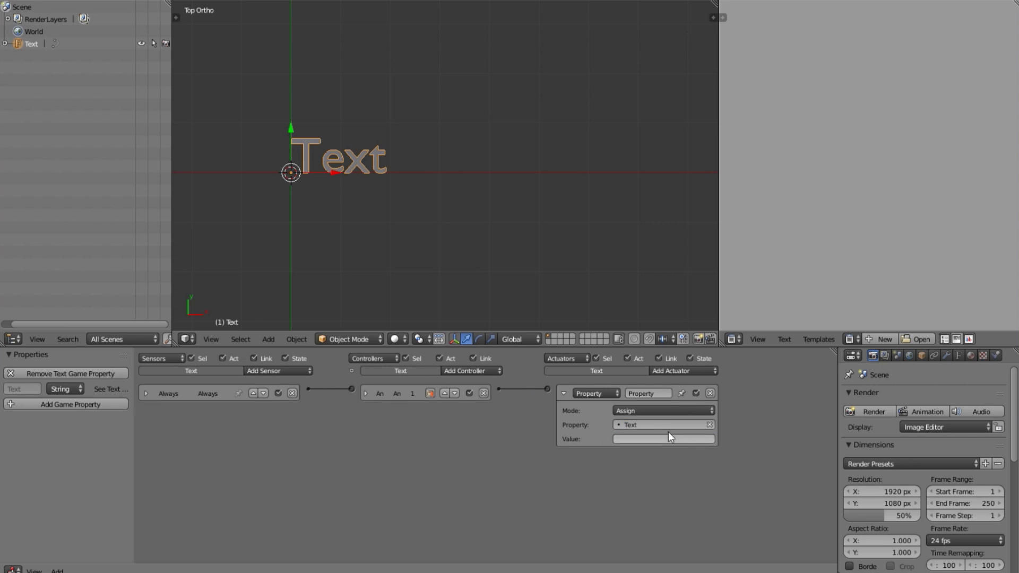
{"action": "left_click", "coordinate": [648, 440]}
{"action": "key", "text": "Return"}
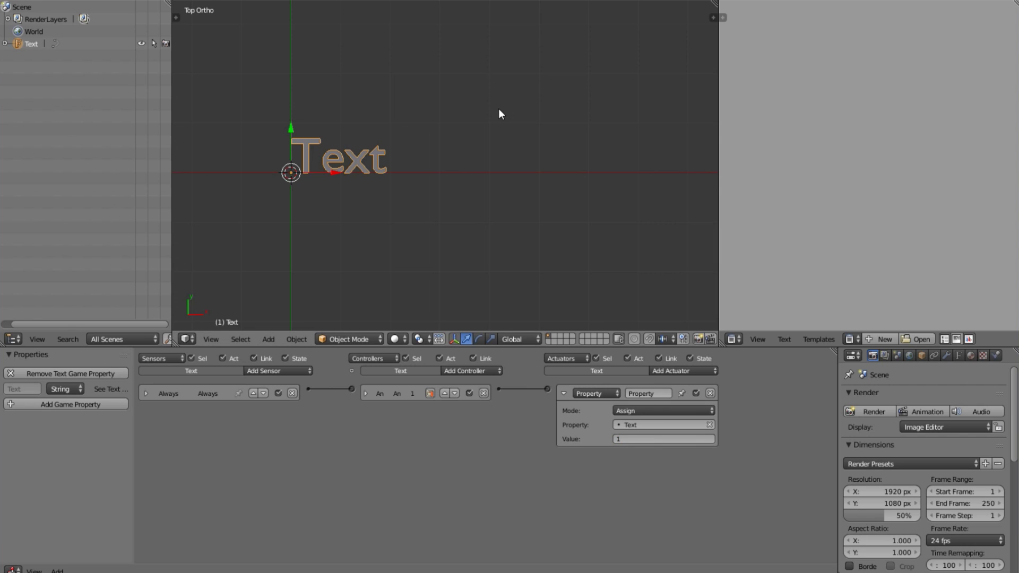
Set the 3D viewport shading to Texture and return to the top view
{"action": "middle_click_drag", "start_coordinate": [517, 93], "coordinate": [525, 138]}
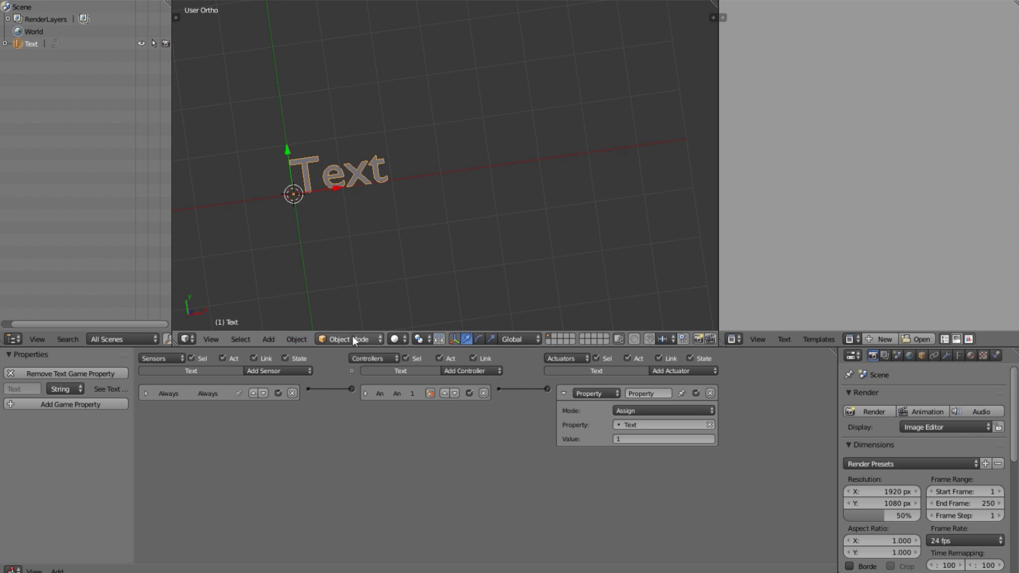
{"action": "left_click", "coordinate": [395, 339]}
{"action": "left_click", "coordinate": [408, 286]}
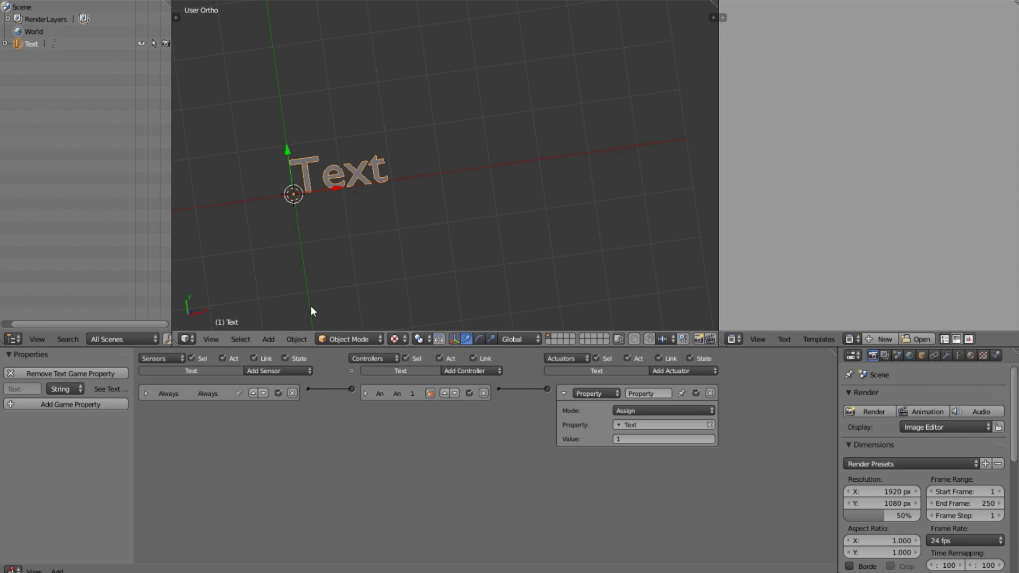
{"action": "left_click", "coordinate": [220, 340]}
{"action": "left_click", "coordinate": [231, 284]}
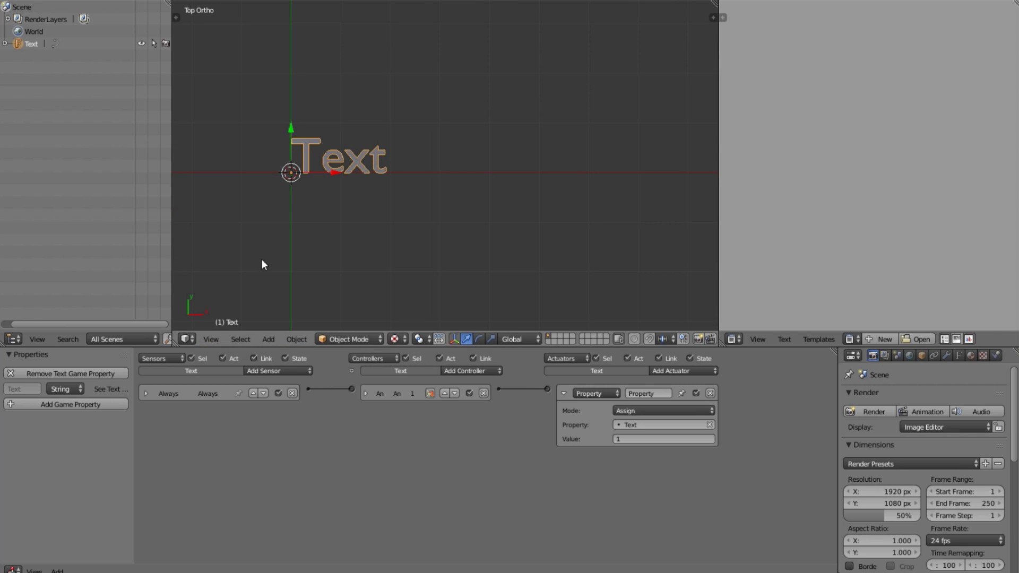
Switch the render engine to Blender Game, then run the game to test the text and stop it
{"action": "left_click", "coordinate": [451, 5]}
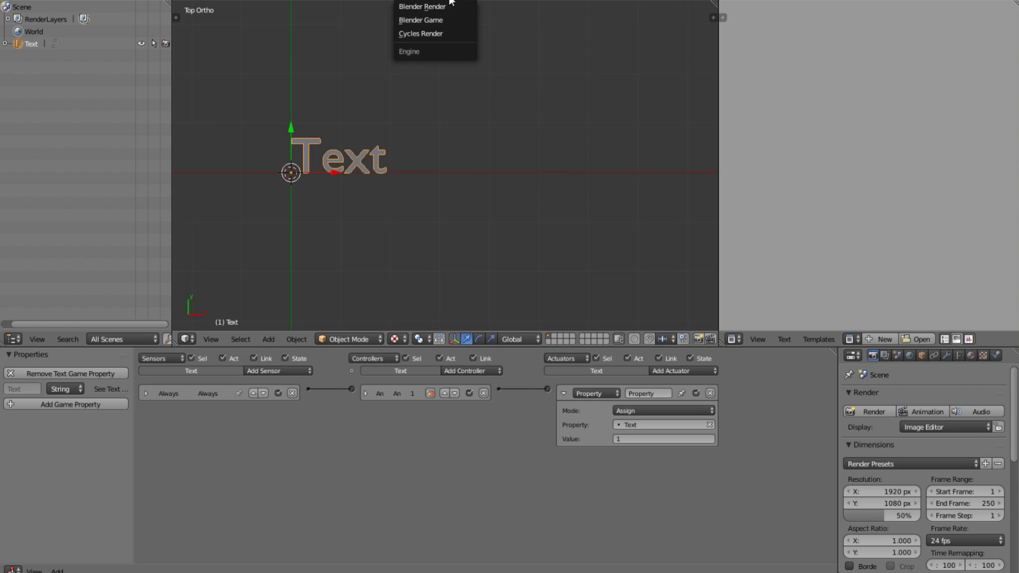
{"action": "left_click", "coordinate": [440, 19]}
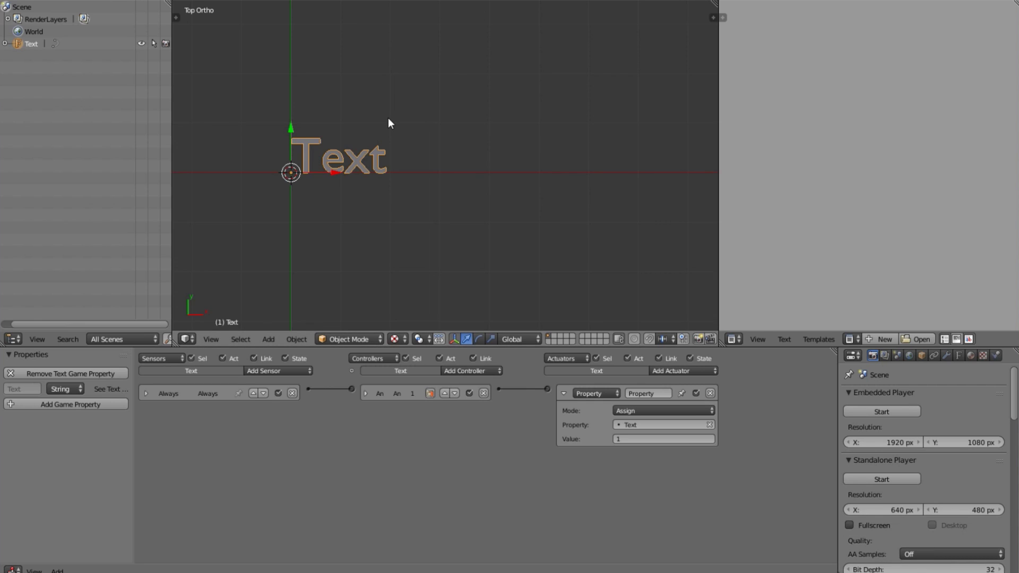
{"action": "key", "text": "p"}
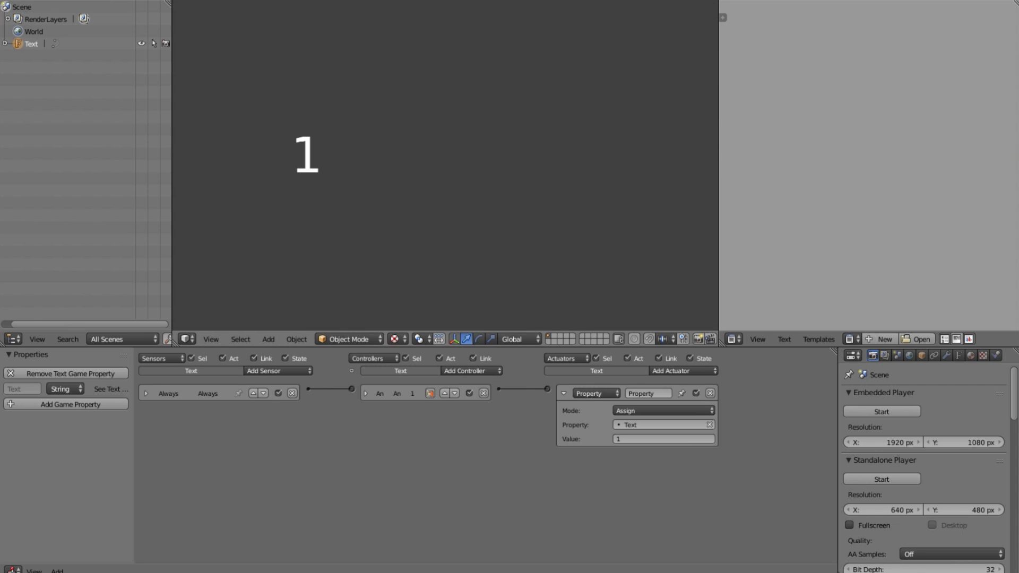
{"action": "key", "text": "Escape"}
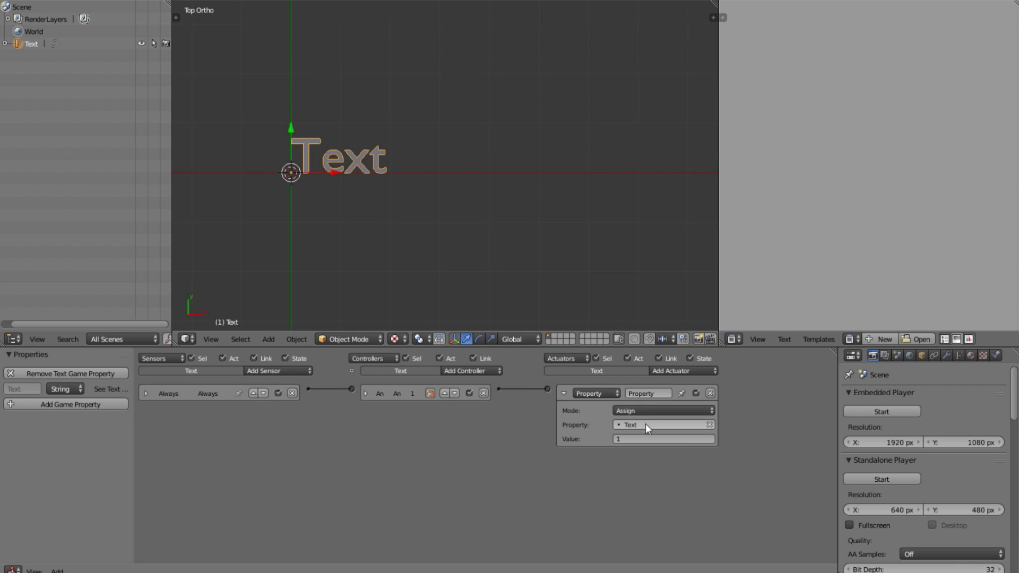
Change the Property actuator's mode to Add, then run the game to test it and stop it
{"action": "left_click", "coordinate": [650, 411]}
{"action": "left_click", "coordinate": [660, 385]}
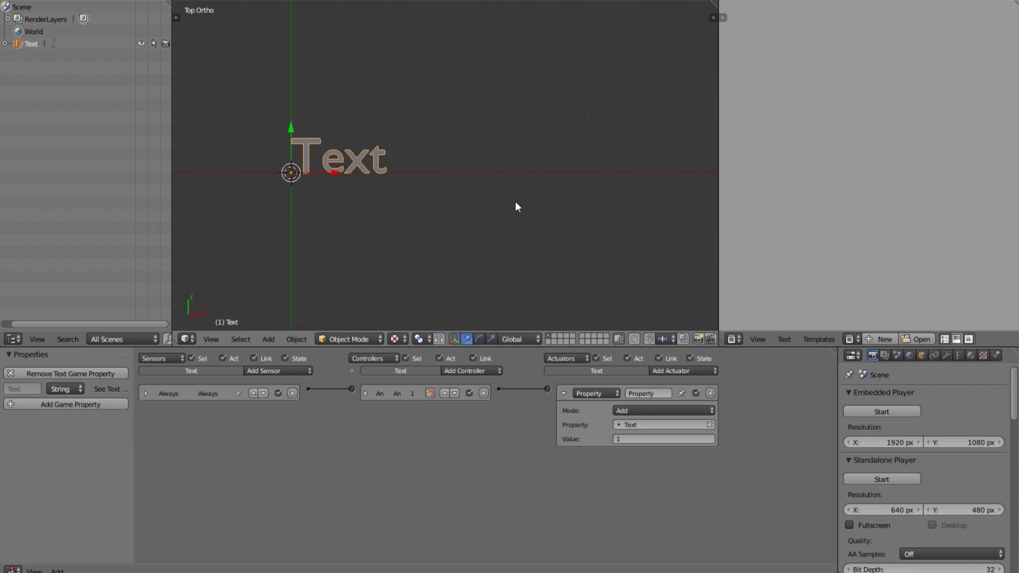
{"action": "key", "text": "p"}
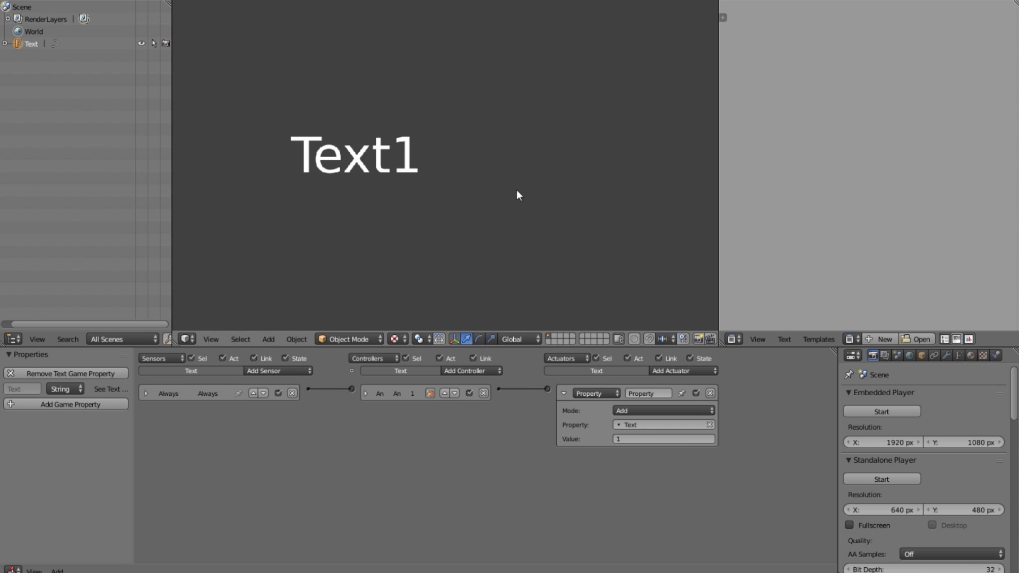
{"action": "key", "text": "Escape"}
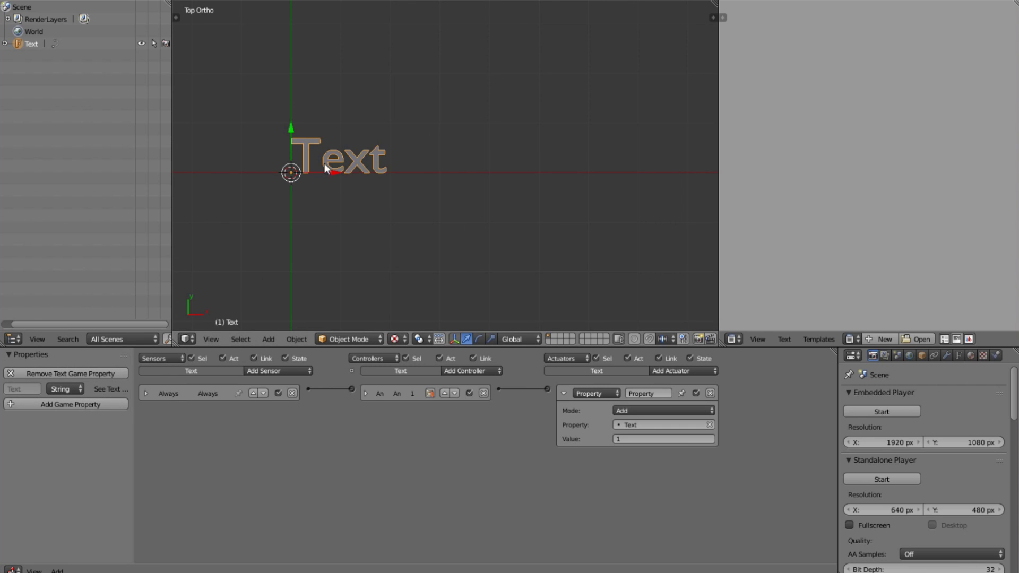
Try the expression 1+1 as the Property actuator's value in a game run, then stop the game
{"action": "left_click", "coordinate": [629, 437]}
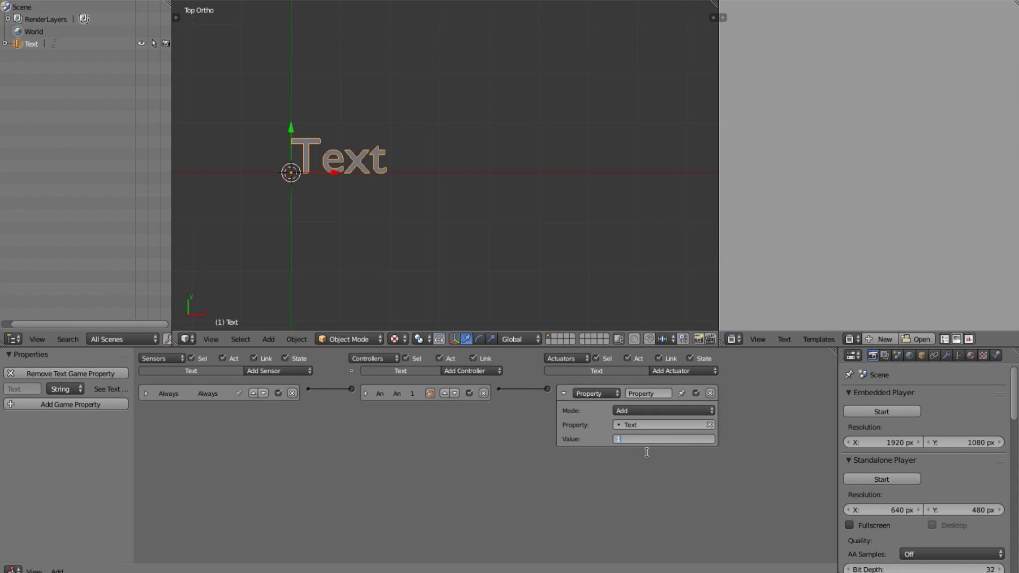
{"action": "type", "text": "1+1"}
{"action": "key", "text": "Return"}
{"action": "key", "text": "p"}
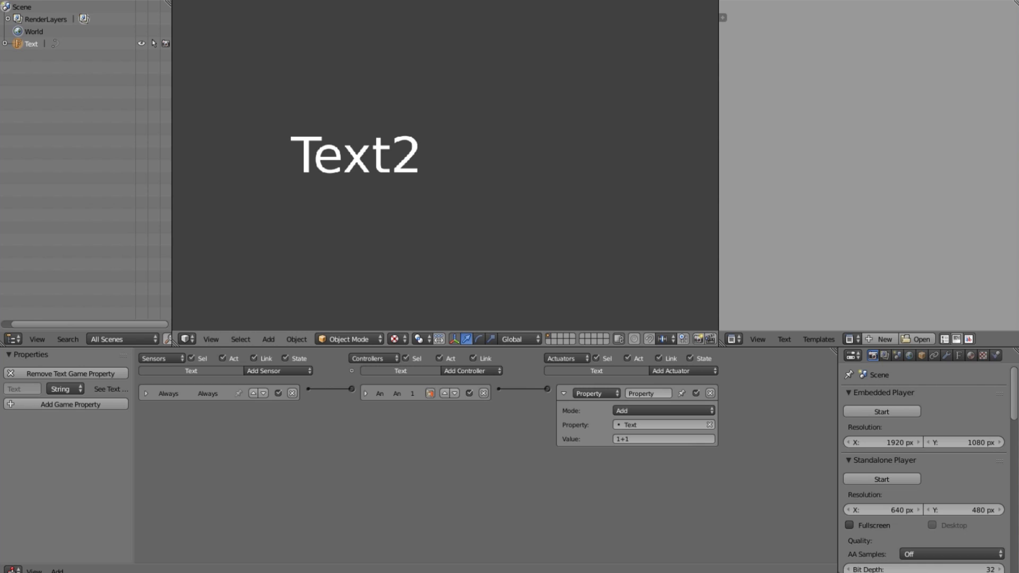
{"action": "key", "text": "Escape"}
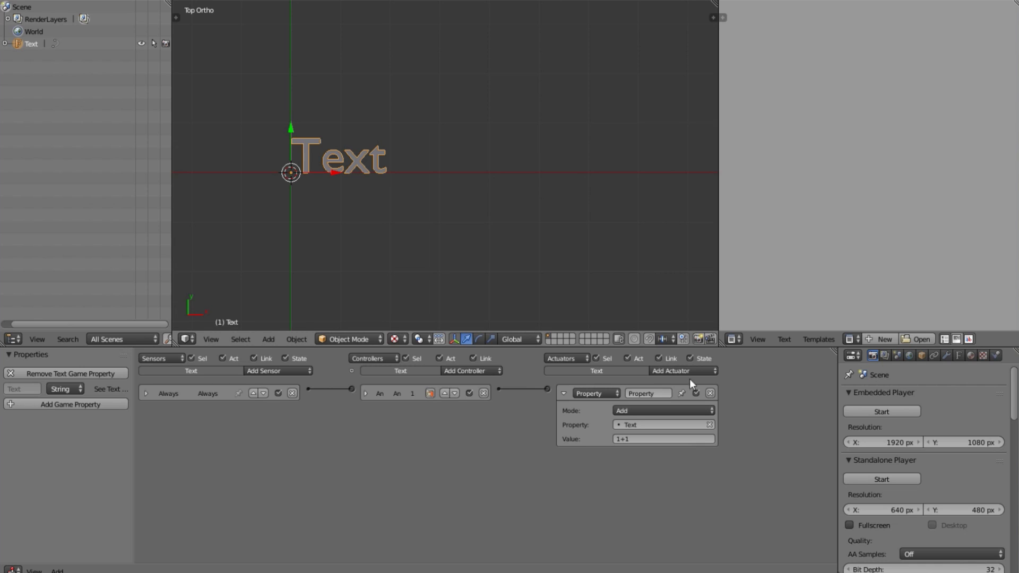
Set the Property actuator's value to 2
{"action": "left_click", "coordinate": [643, 439]}
{"action": "type", "text": "2"}
{"action": "key", "text": "Return"}
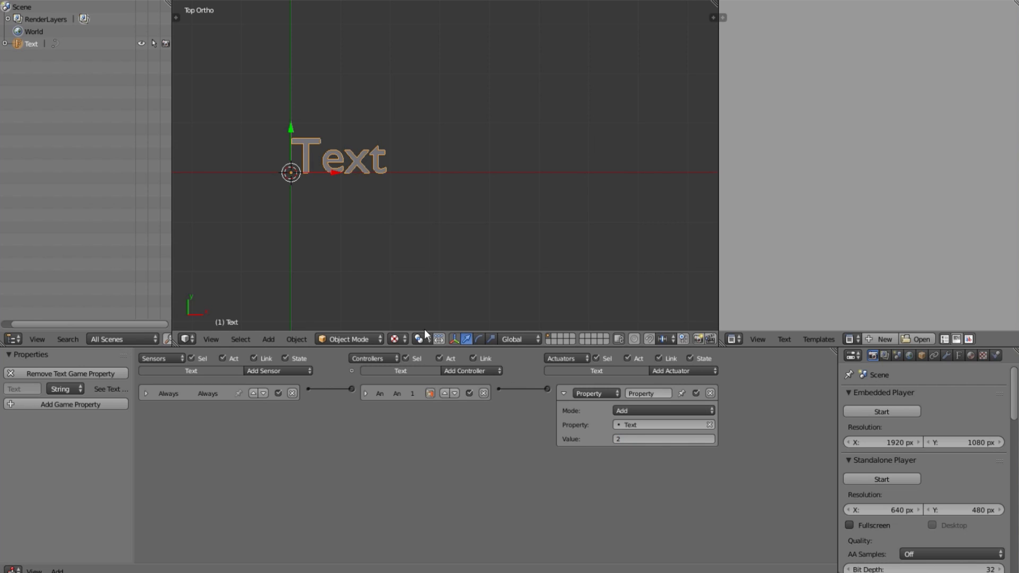
Widen the game properties area, add a game property and set its type to Integer
{"action": "left_click_drag", "start_coordinate": [134, 473], "coordinate": [172, 471]}
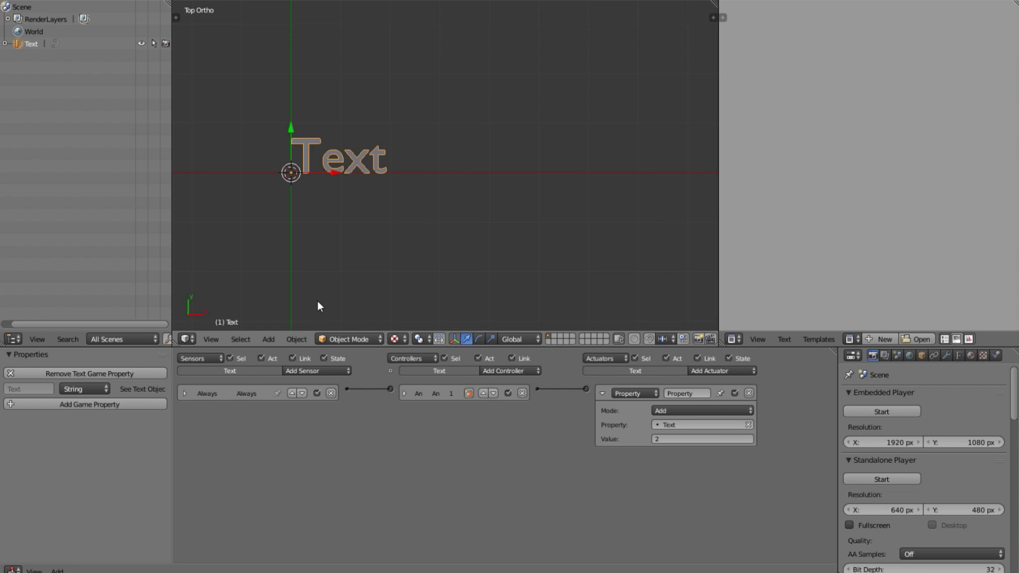
{"action": "left_click", "coordinate": [104, 406]}
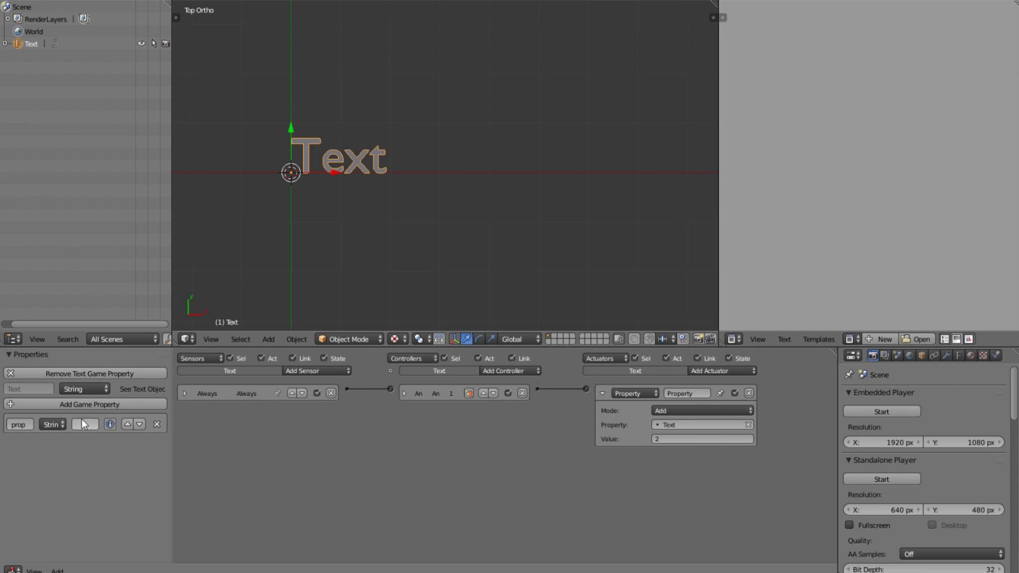
{"action": "left_click", "coordinate": [52, 424]}
{"action": "left_click", "coordinate": [56, 408]}
{"action": "left_click_drag", "start_coordinate": [175, 462], "coordinate": [231, 461]}
{"action": "left_click", "coordinate": [175, 407]}
{"action": "left_click", "coordinate": [173, 406]}
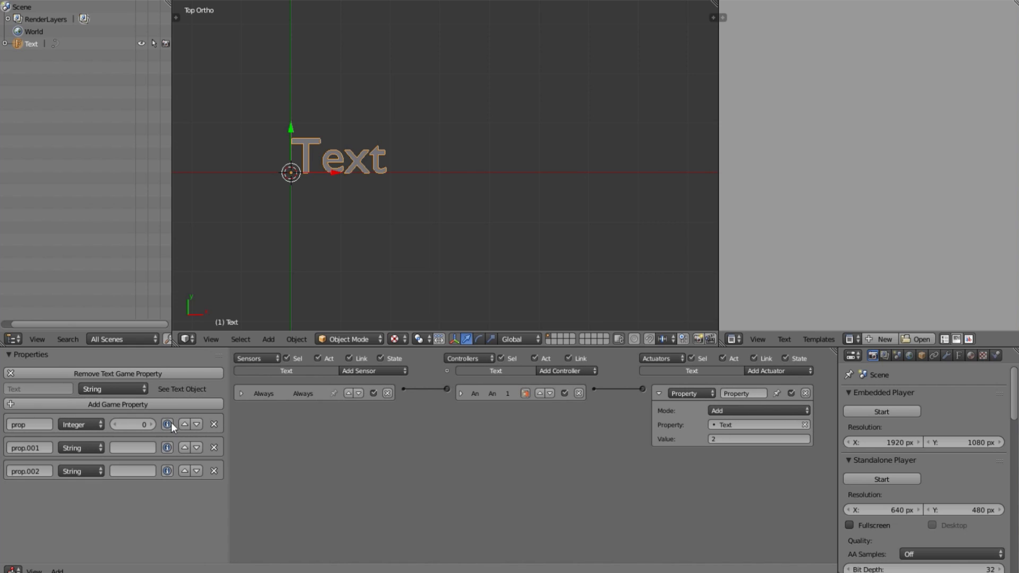
{"action": "left_click", "coordinate": [214, 471]}
{"action": "left_click", "coordinate": [214, 448]}
Add a second game property and set its type to Integer
{"action": "left_click", "coordinate": [203, 404]}
{"action": "left_click", "coordinate": [99, 446]}
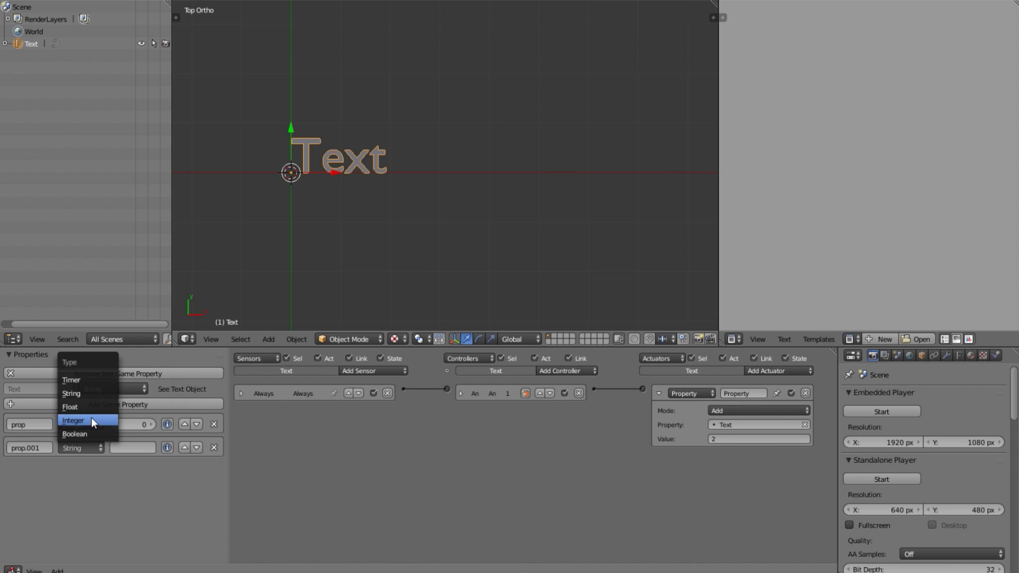
{"action": "left_click", "coordinate": [91, 420]}
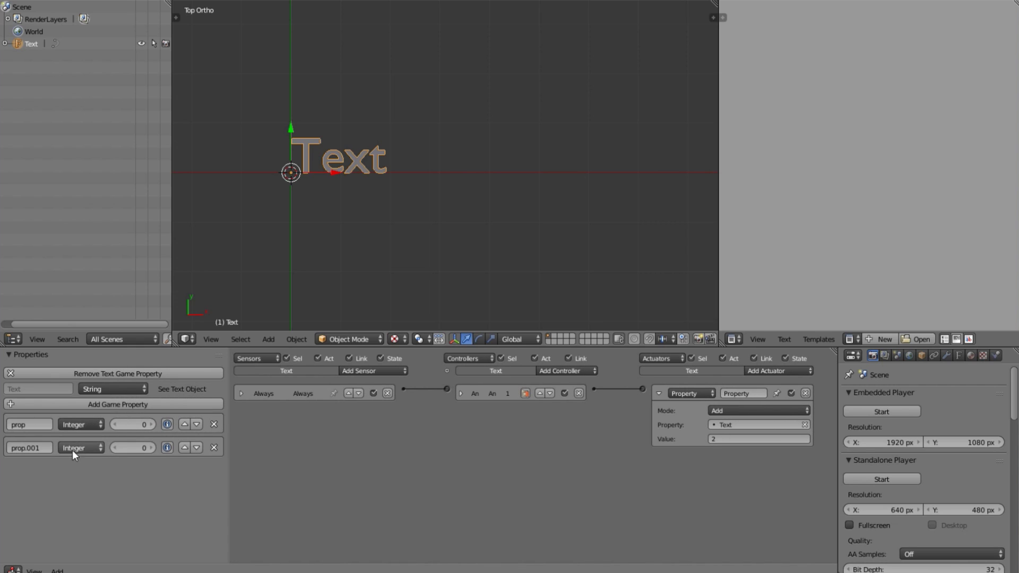
Rename the two integer game properties as 1 and 2
{"action": "left_click", "coordinate": [44, 425]}
{"action": "type", "text": "12"}
{"action": "key", "text": "Return"}
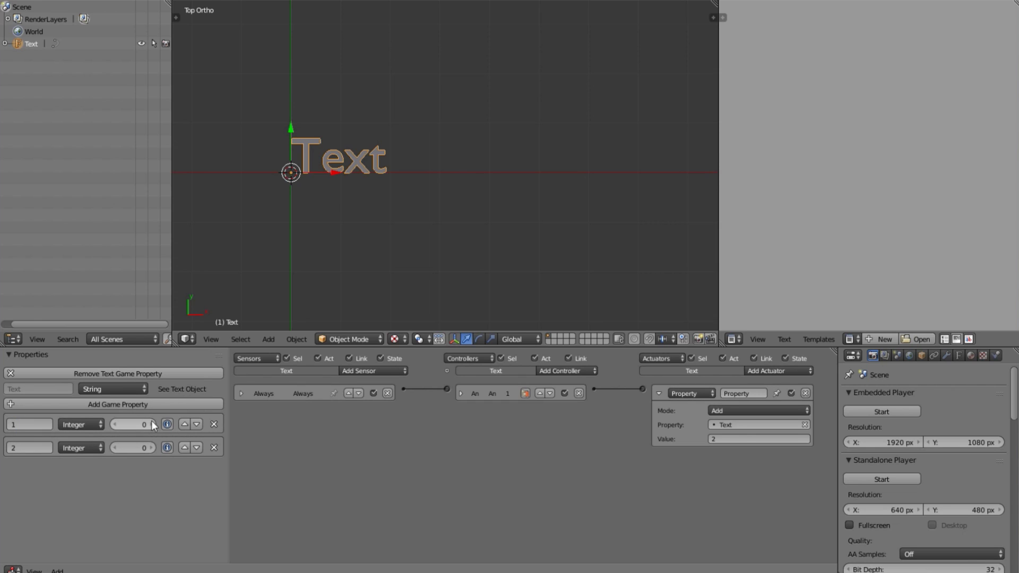
Set integer property 1 to 10 and integer property 2 to 25
{"action": "left_click", "coordinate": [139, 426]}
{"action": "type", "text": "1"}
{"action": "key", "text": "Return"}
{"action": "left_click", "coordinate": [127, 447]}
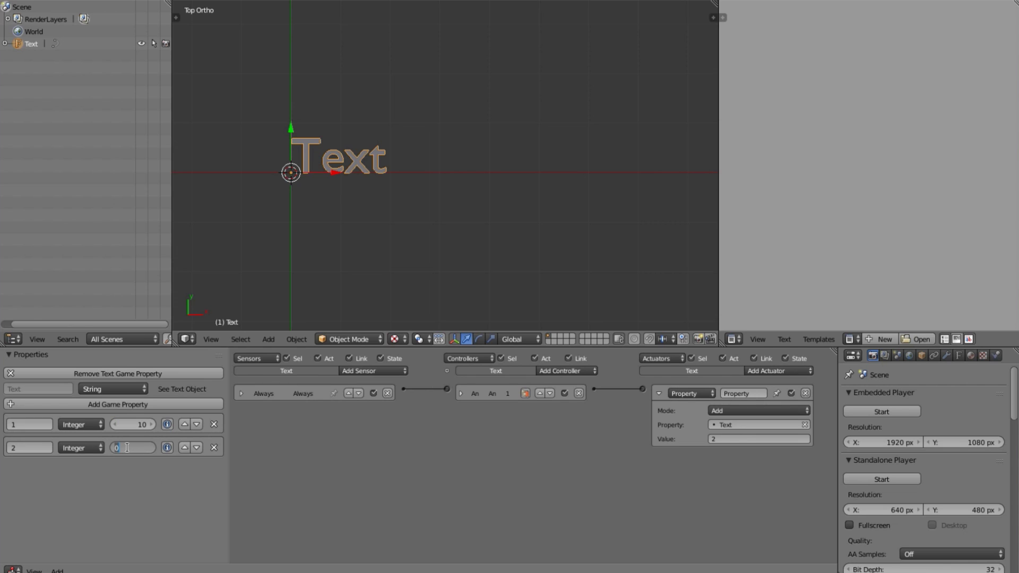
{"action": "type", "text": "25"}
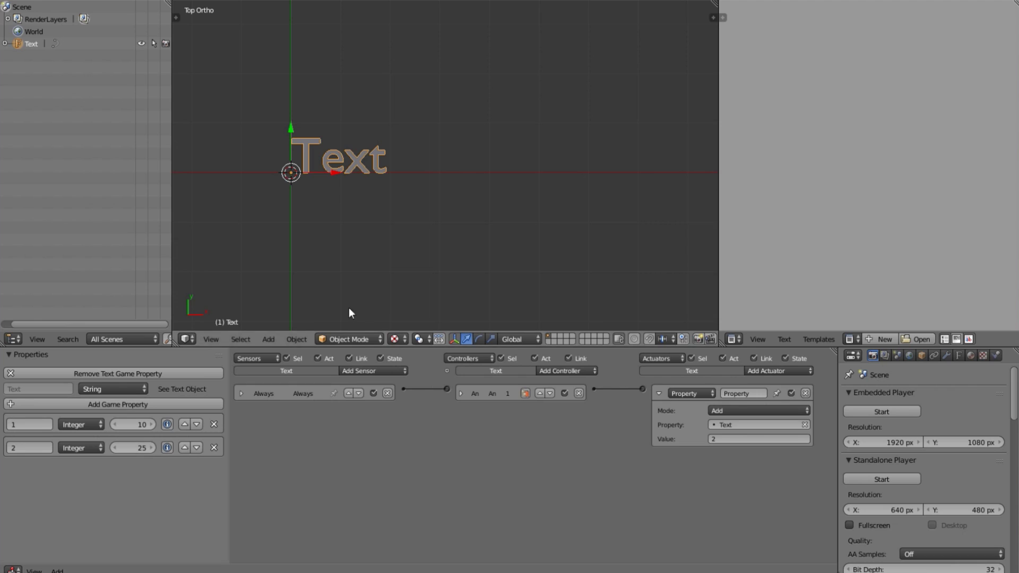
{"action": "left_click", "coordinate": [735, 438]}
{"action": "key", "text": "Return"}
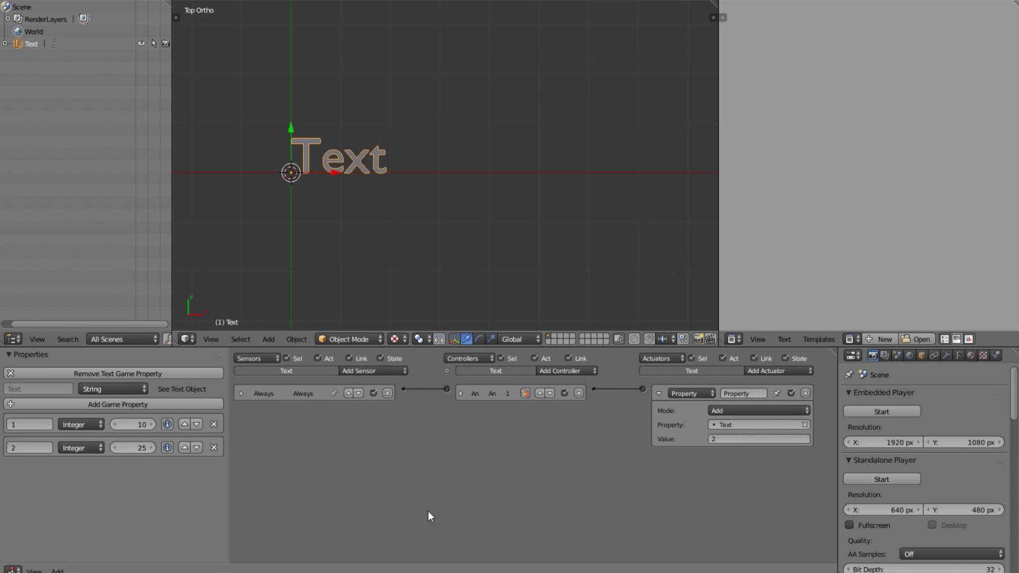
Rename integer game property 1 as q and integer game property 2 as w
{"action": "left_click", "coordinate": [19, 448]}
{"action": "type", "text": "Q"}
{"action": "left_click", "coordinate": [44, 447]}
{"action": "type", "text": "w"}
{"action": "left_click", "coordinate": [36, 424]}
{"action": "type", "text": "q"}
{"action": "key", "text": "Return"}
Set the Property actuator's value to q+w and test-run the game
{"action": "left_click", "coordinate": [740, 438]}
{"action": "type", "text": "q+w"}
{"action": "key", "text": "Return"}
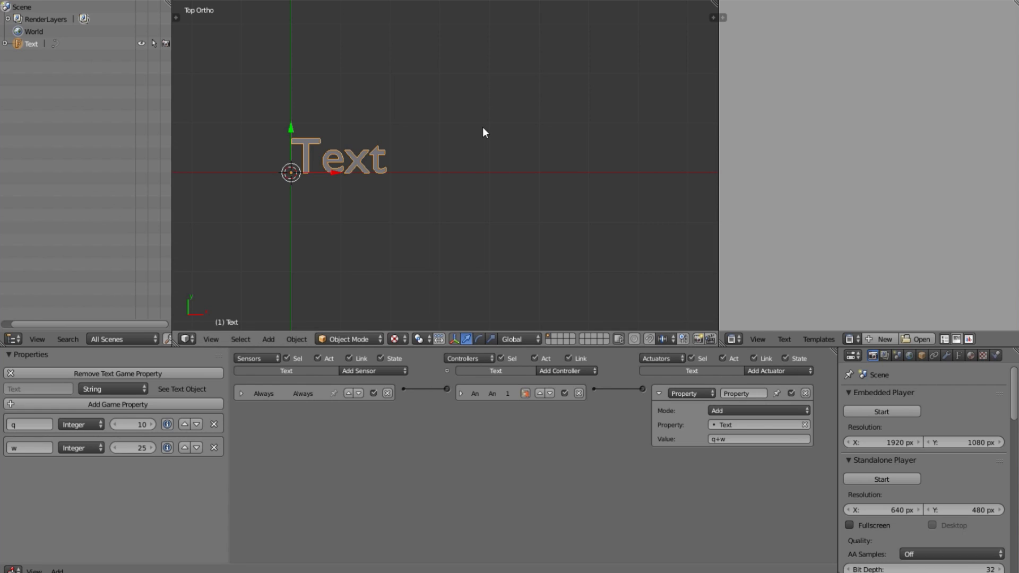
{"action": "key", "text": "p"}
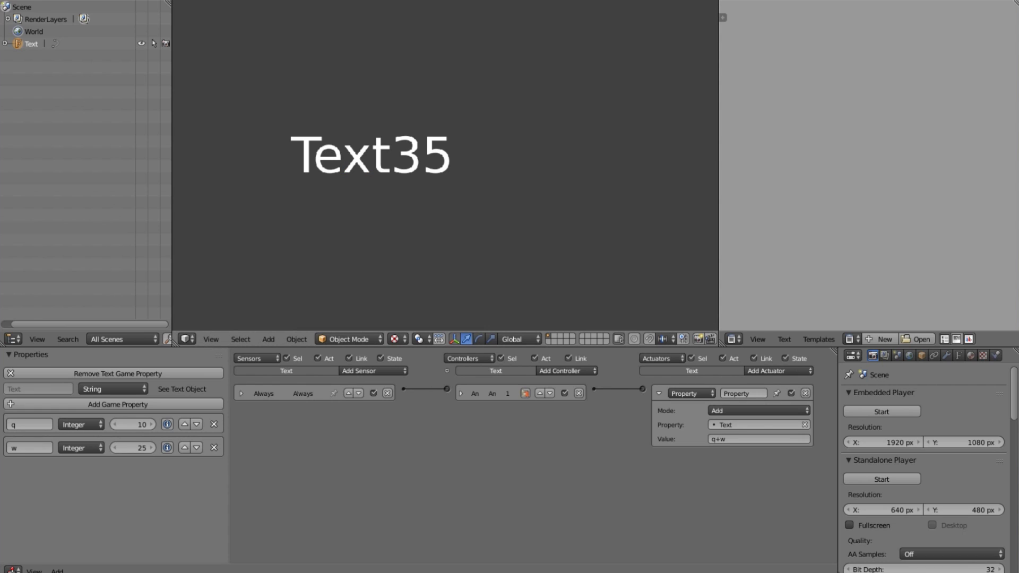
{"action": "key", "text": "Escape"}
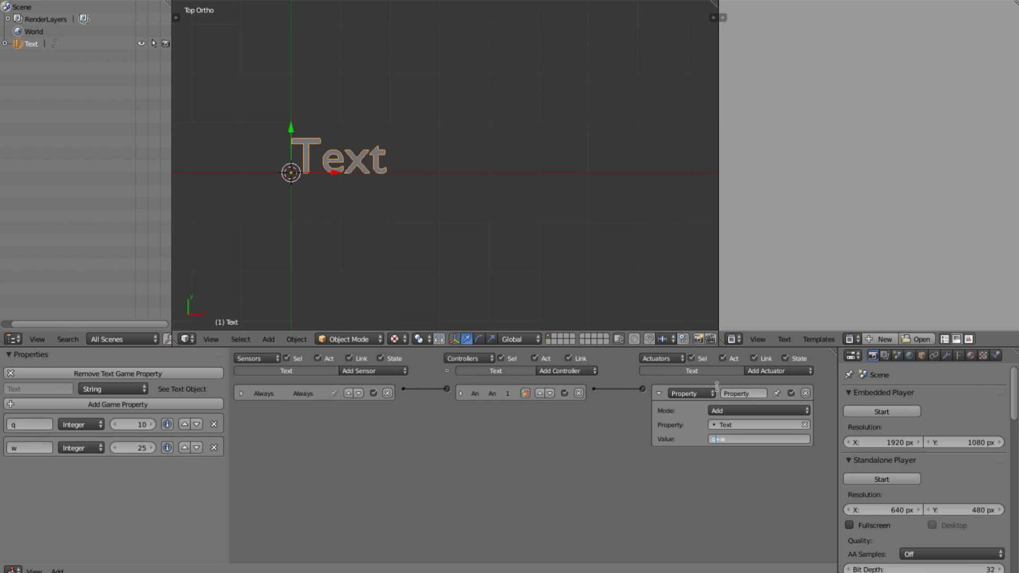
Change the Property actuator's expression to q*w and test-run the game
{"action": "key", "text": "Return"}
{"action": "left_click", "coordinate": [719, 440]}
{"action": "type", "text": "*"}
{"action": "key", "text": "Return"}
{"action": "key", "text": "p"}
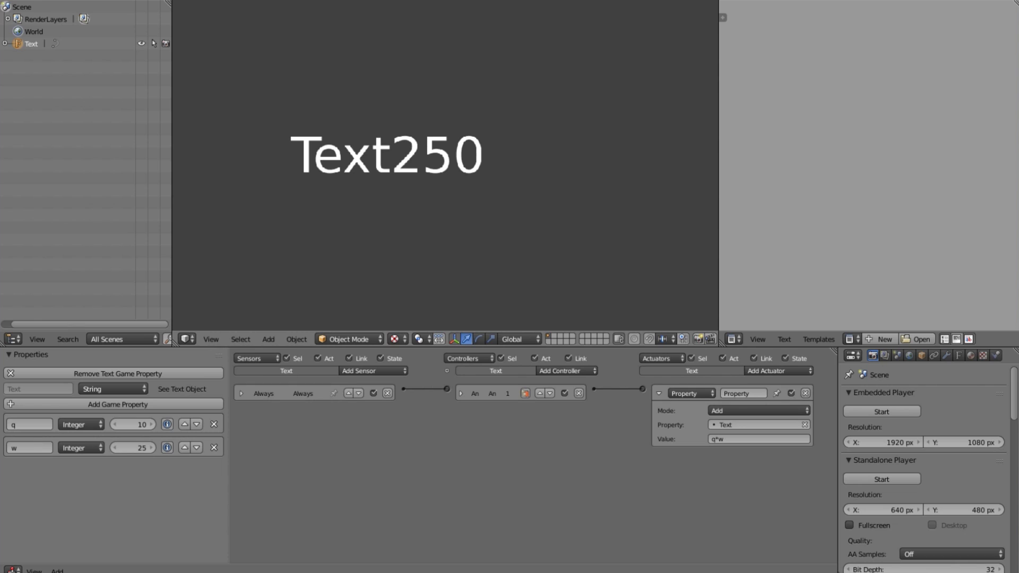
{"action": "key", "text": "Escape"}
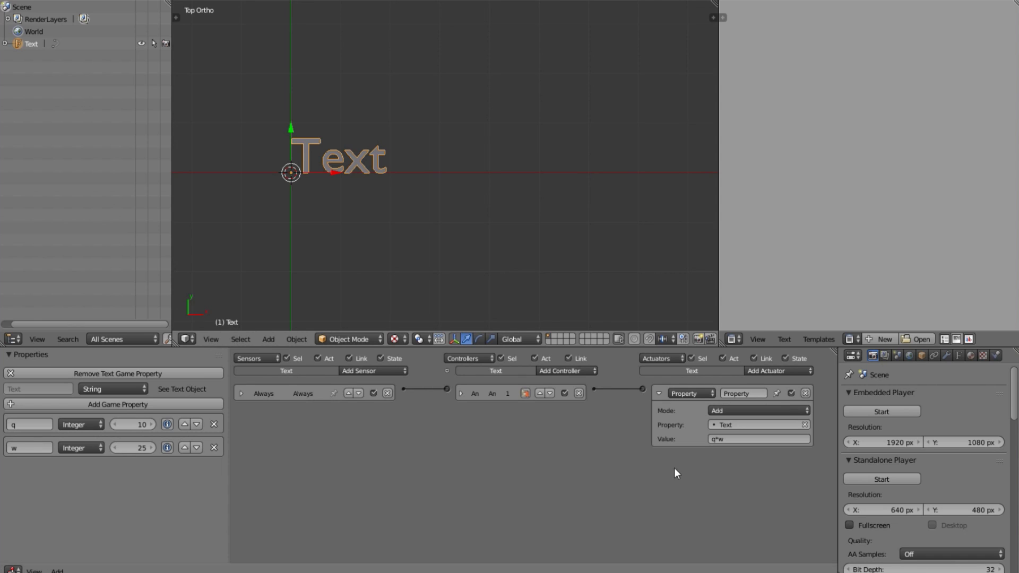
Change the Property actuator's expression to q*10 and test-run the game
{"action": "left_click", "coordinate": [722, 438]}
{"action": "type", "text": "0"}
{"action": "key", "text": "Return"}
{"action": "key", "text": "p"}
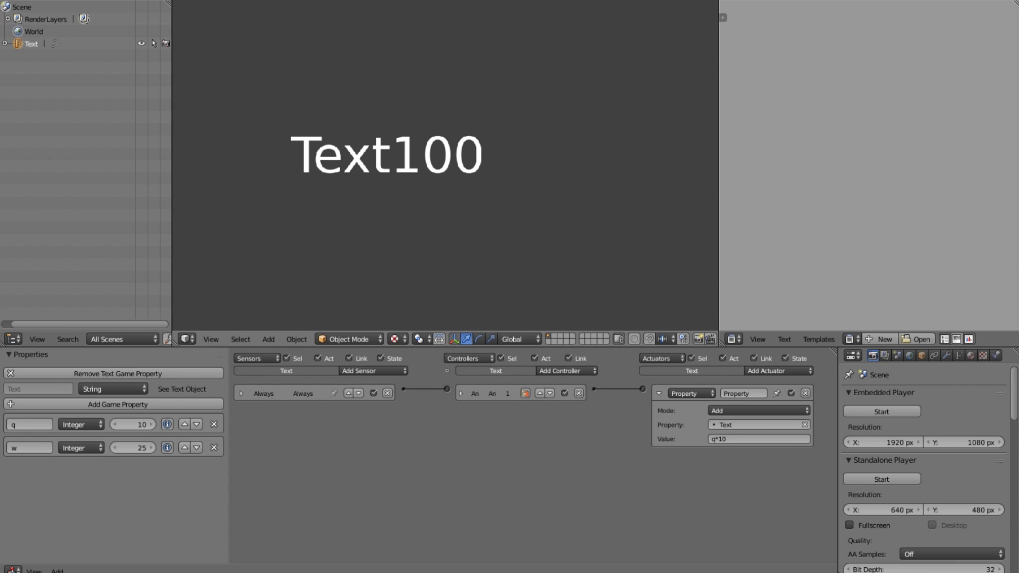
{"action": "key", "text": "Escape"}
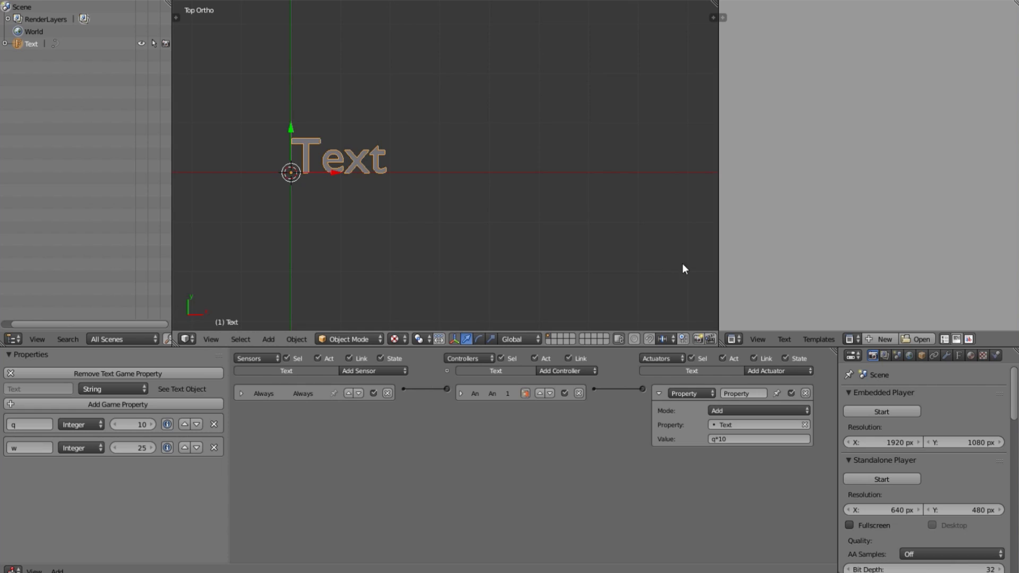
Extend the Property actuator's value to q*10+"Blender" and test-run the game
{"action": "left_click", "coordinate": [766, 438]}
{"action": "type", "text": "Blender"}
{"action": "key", "text": "Return"}
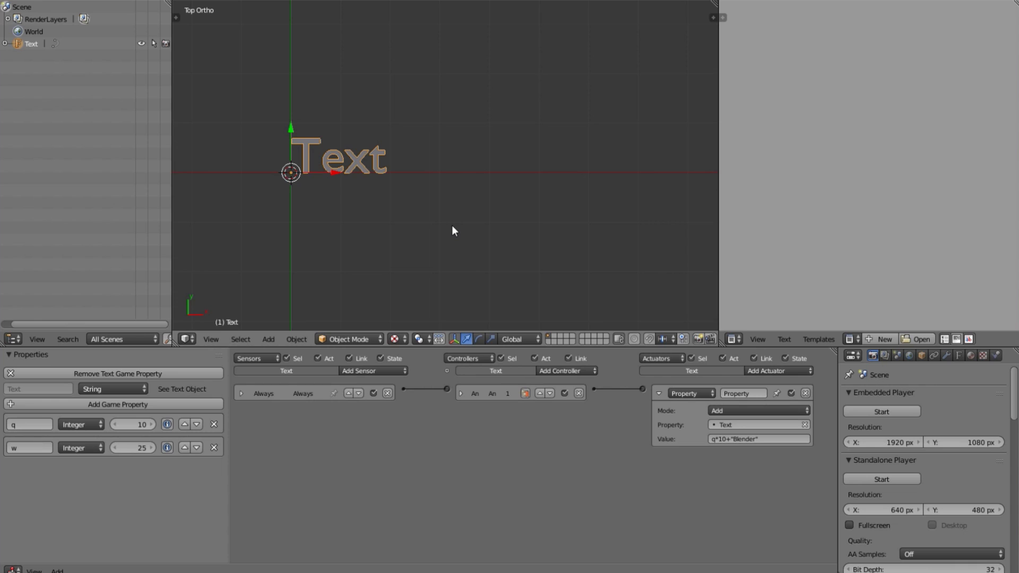
{"action": "key", "text": "p"}
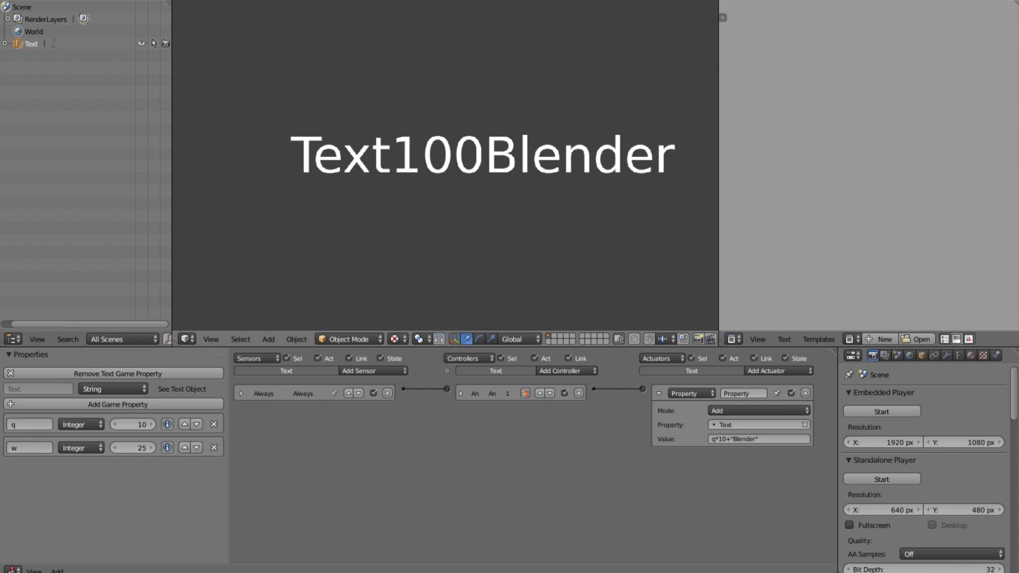
{"action": "key", "text": "Escape"}
Add a String game property named prop and change the Property actuator's value to q*10+prop
{"action": "scroll", "coordinate": [774, 475], "scroll_direction": "up", "scroll_amount": 3}
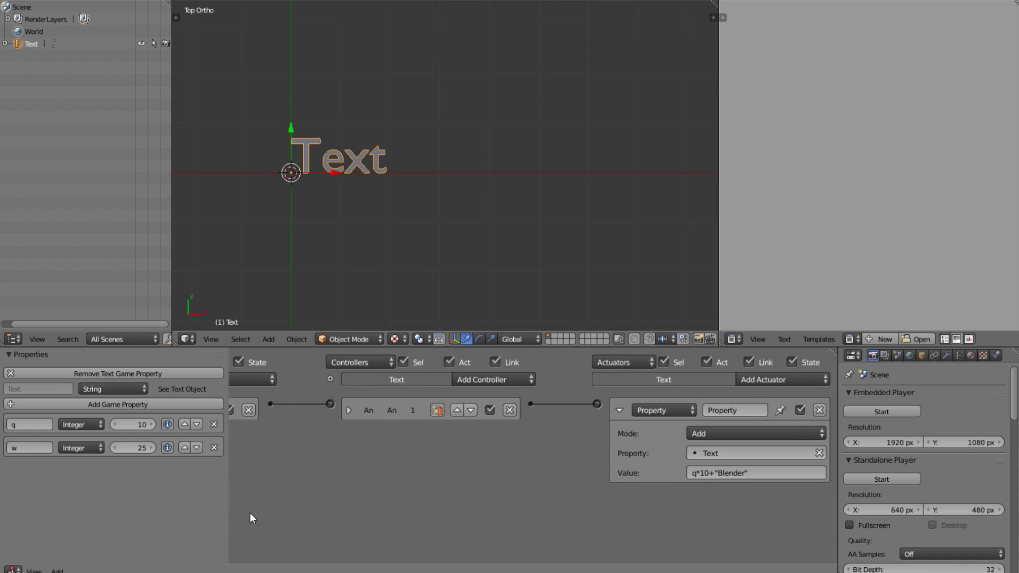
{"action": "left_click", "coordinate": [113, 407]}
{"action": "left_click", "coordinate": [69, 469]}
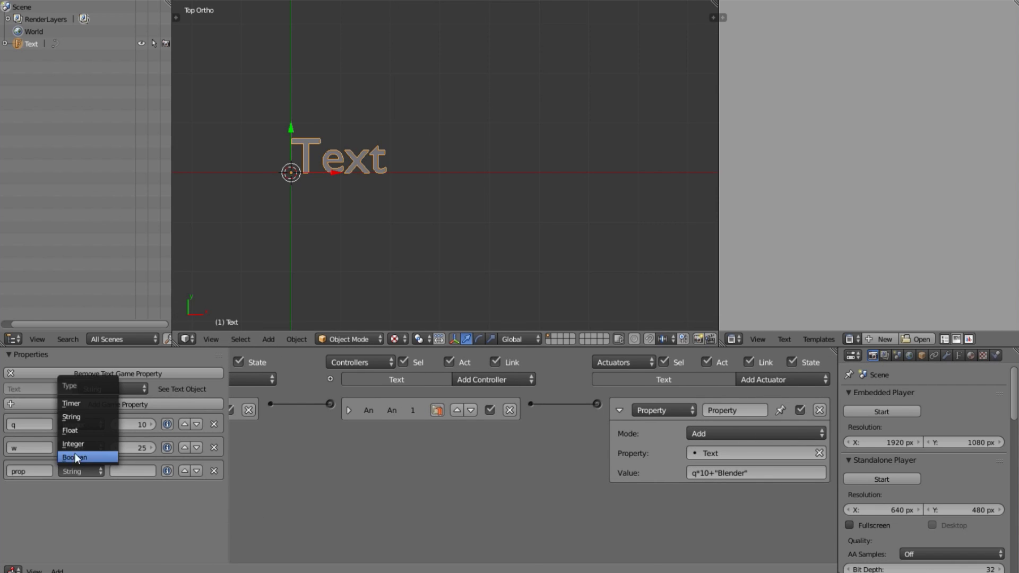
{"action": "key", "text": "Escape"}
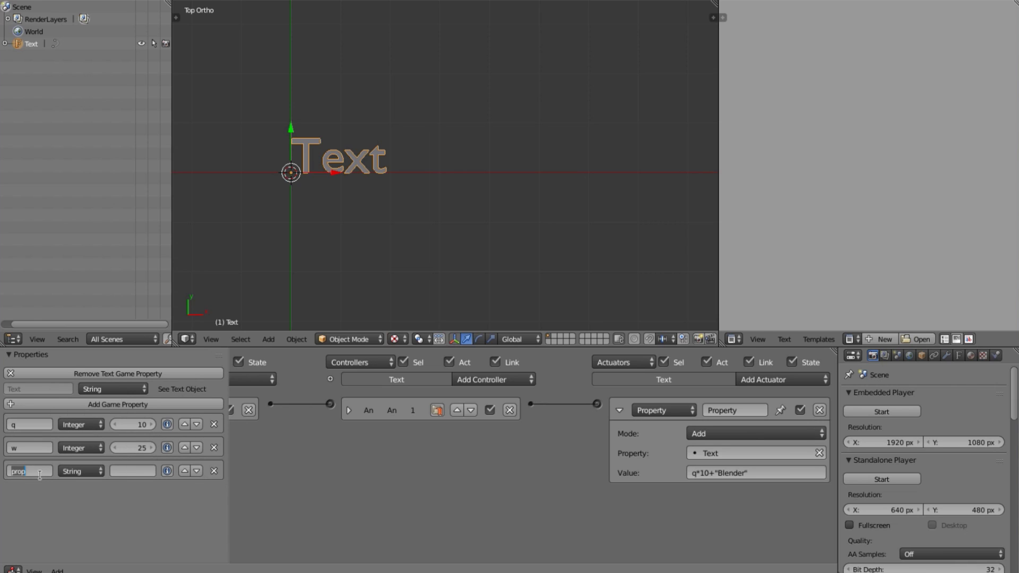
{"action": "left_click", "coordinate": [787, 474]}
{"action": "left_click_drag", "start_coordinate": [746, 475], "coordinate": [720, 481]}
{"action": "type", "text": "prop"}
{"action": "key", "text": "Return"}
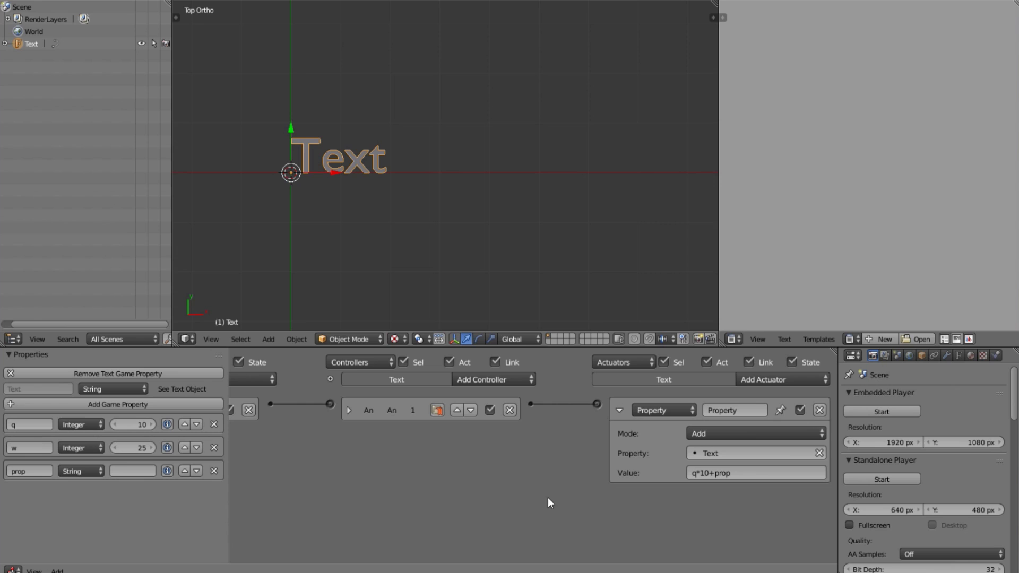
Set the prop string property's value to Blender and test-run the game
{"action": "left_click", "coordinate": [154, 473]}
{"action": "type", "text": "Blender"}
{"action": "key", "text": "Return"}
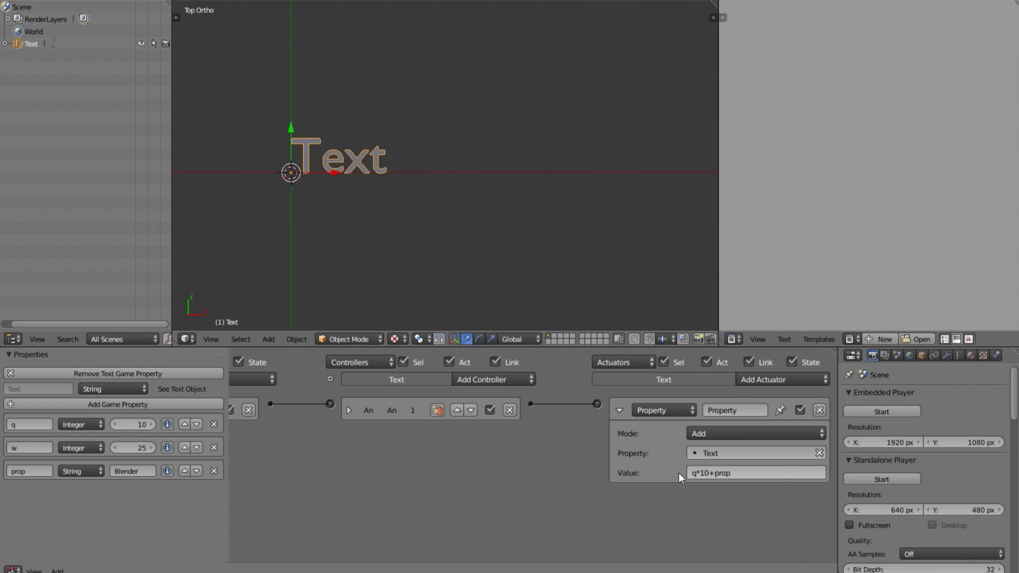
{"action": "key", "text": "p"}
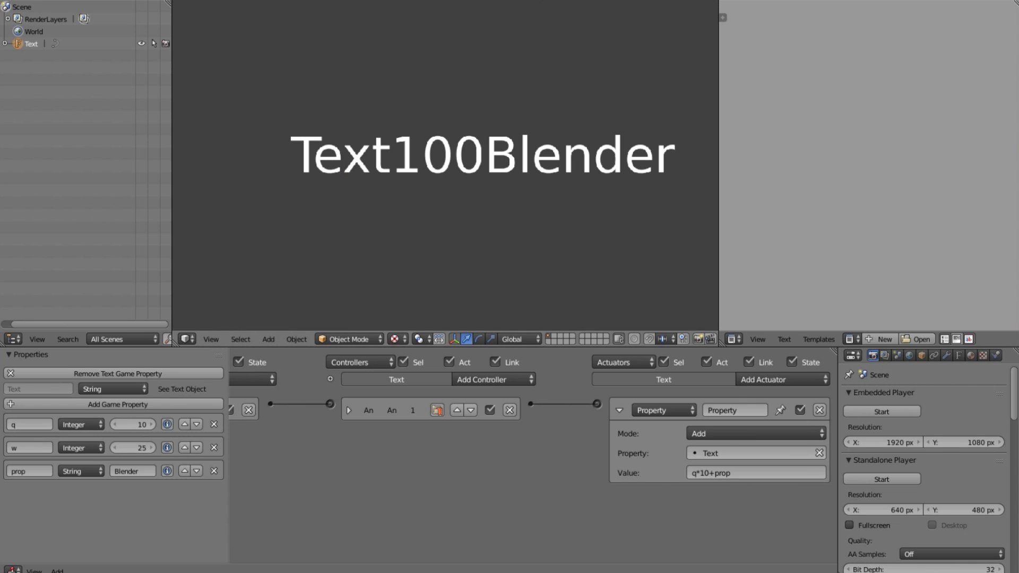
{"action": "key", "text": "Escape"}
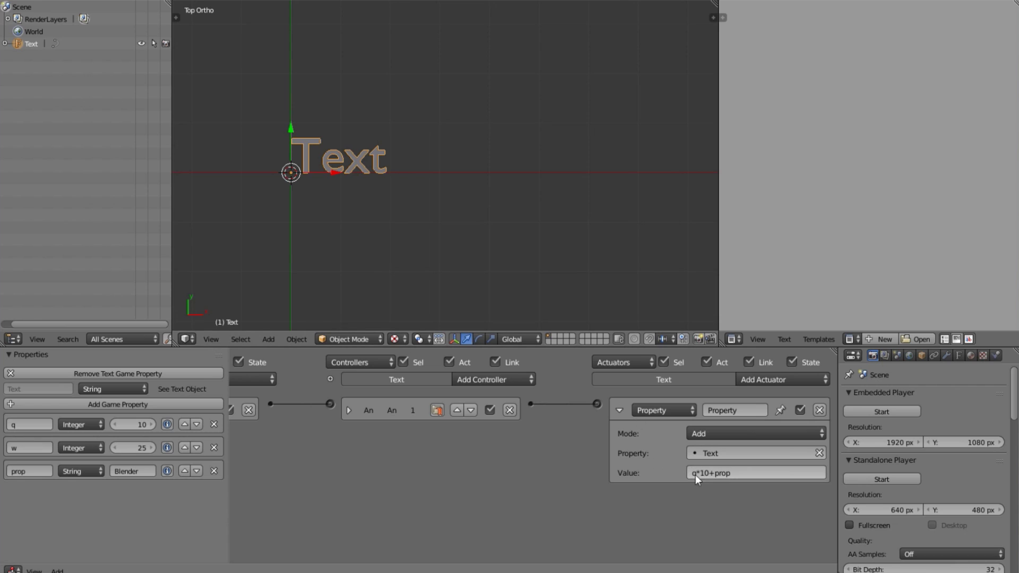
Examine the actuator's value and its list of target properties, keep Text as target, and run the game again
{"action": "left_click", "coordinate": [722, 473]}
{"action": "left_click", "coordinate": [705, 456]}
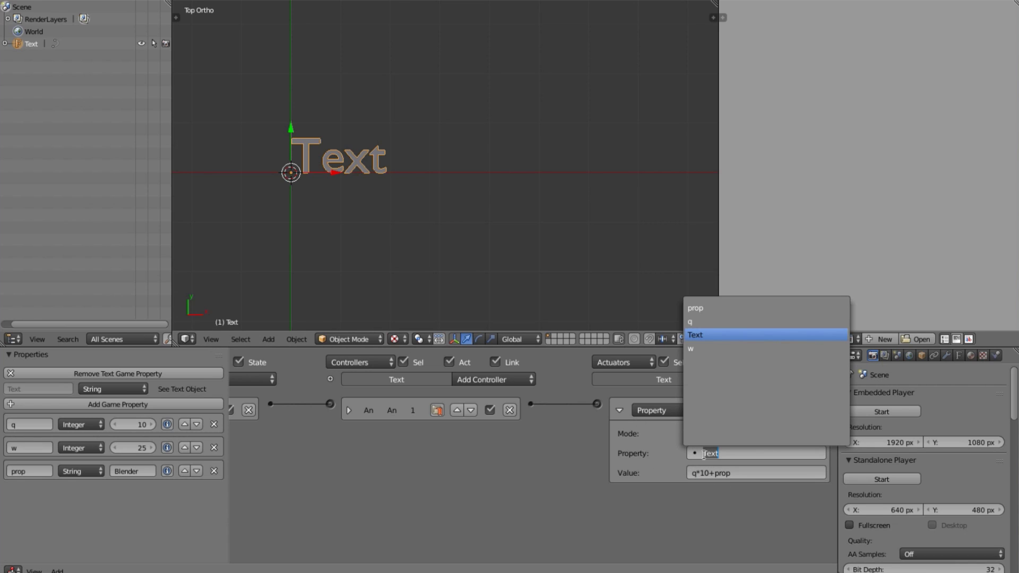
{"action": "key", "text": "Escape"}
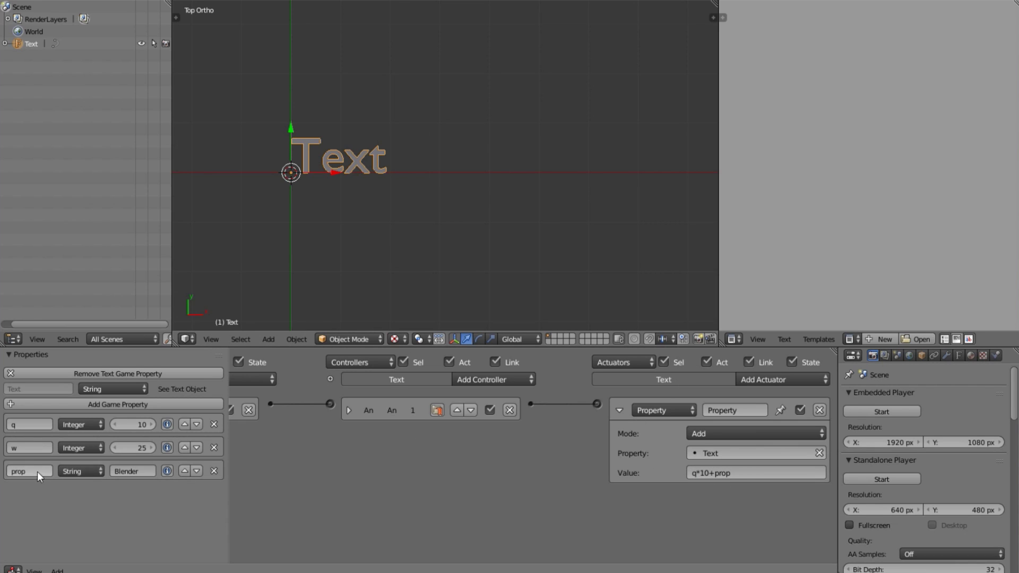
{"action": "key", "text": "p"}
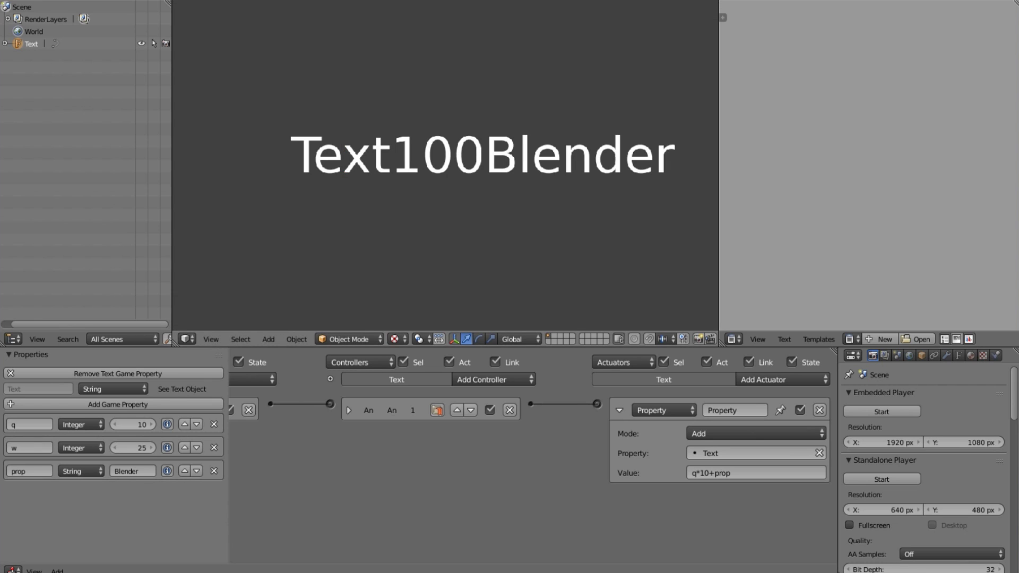
{"action": "key", "text": "Escape"}
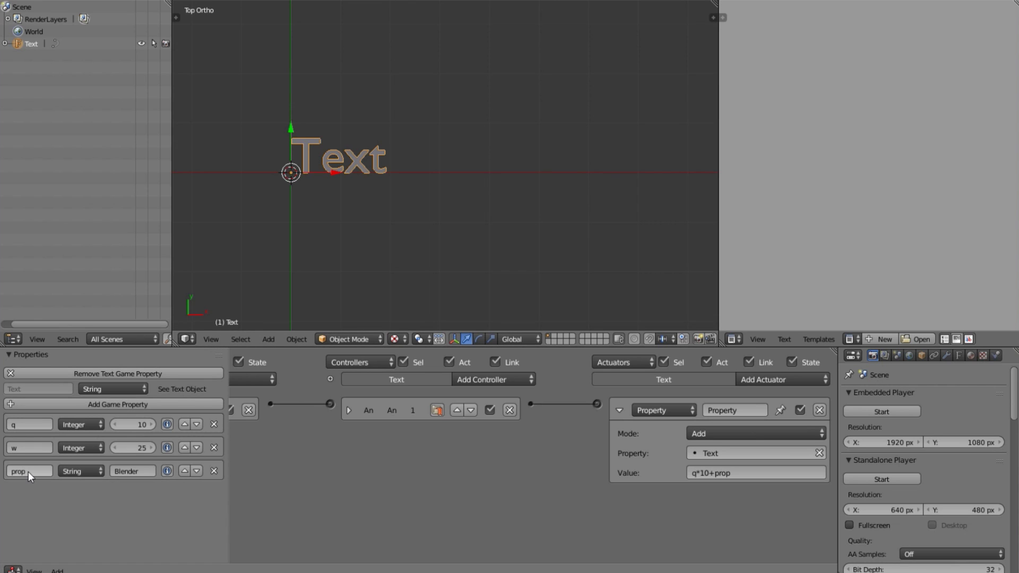
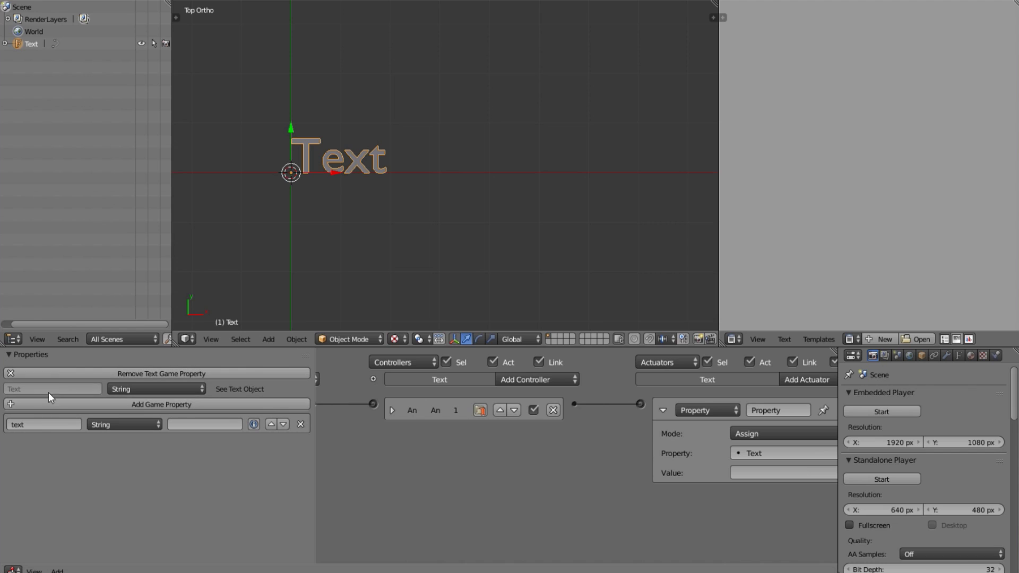
Set the text string property's value to "Your Ponts are"
{"action": "left_click", "coordinate": [57, 425]}
{"action": "left_click", "coordinate": [50, 474]}
{"action": "type", "text": "Your Points are"}
{"action": "key", "text": "Return"}
Make the Assign-mode Property actuator use text as its value and test-run the game
{"action": "key", "text": "ctrl+c"}
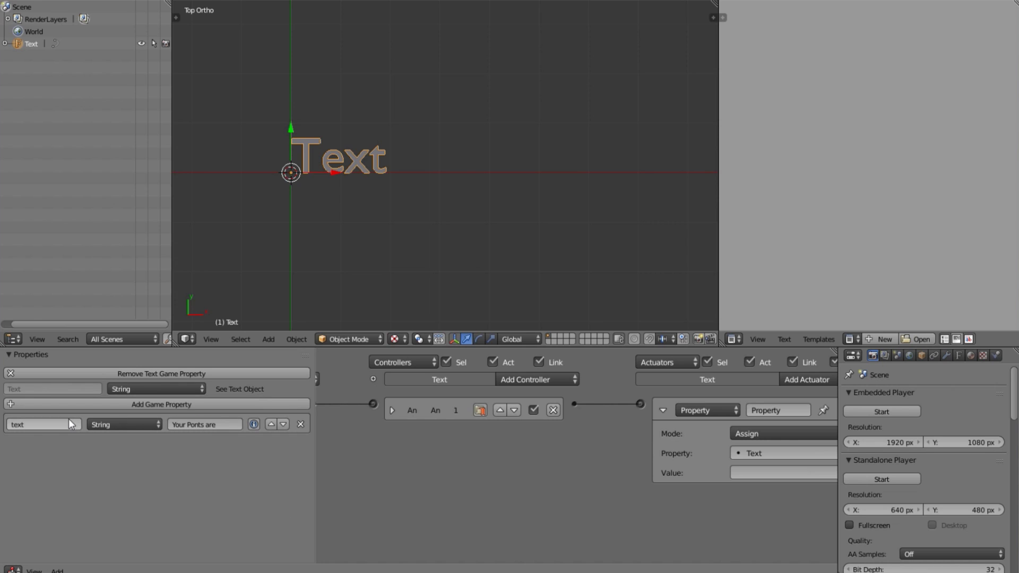
{"action": "key", "text": "ctrl+v"}
{"action": "left_click", "coordinate": [747, 472]}
{"action": "key", "text": "Return"}
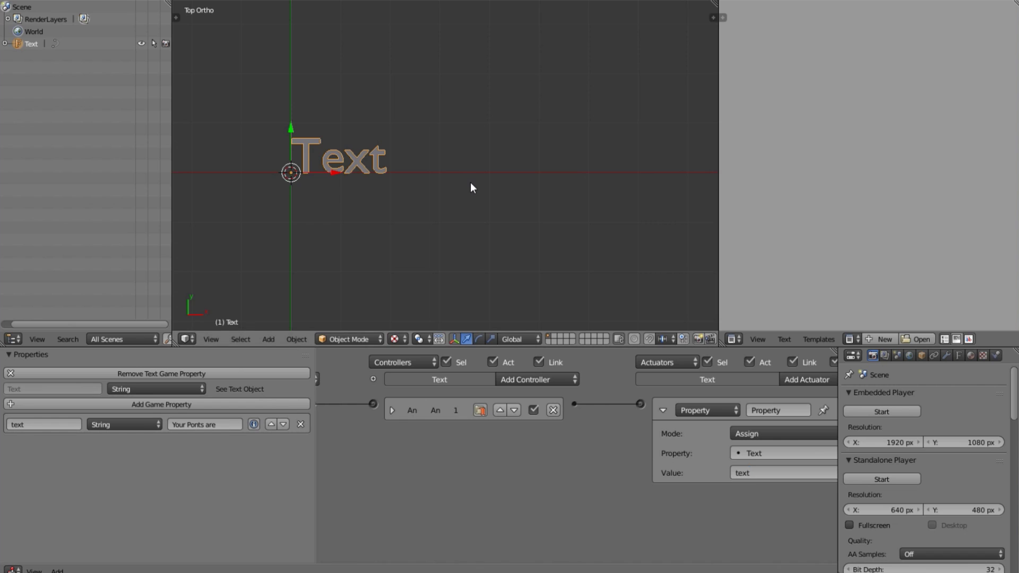
{"action": "key", "text": "p"}
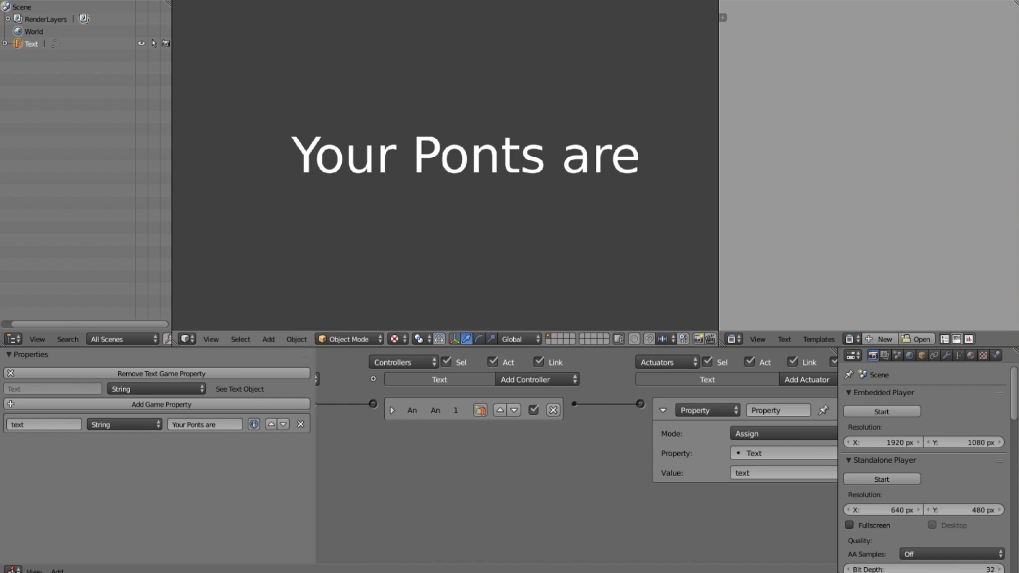
{"action": "key", "text": "Escape"}
Add another game property, set its type to Integer and name it Ponts
{"action": "middle_click_drag", "start_coordinate": [466, 233], "coordinate": [364, 251], "text": "shift"}
{"action": "left_click", "coordinate": [162, 404]}
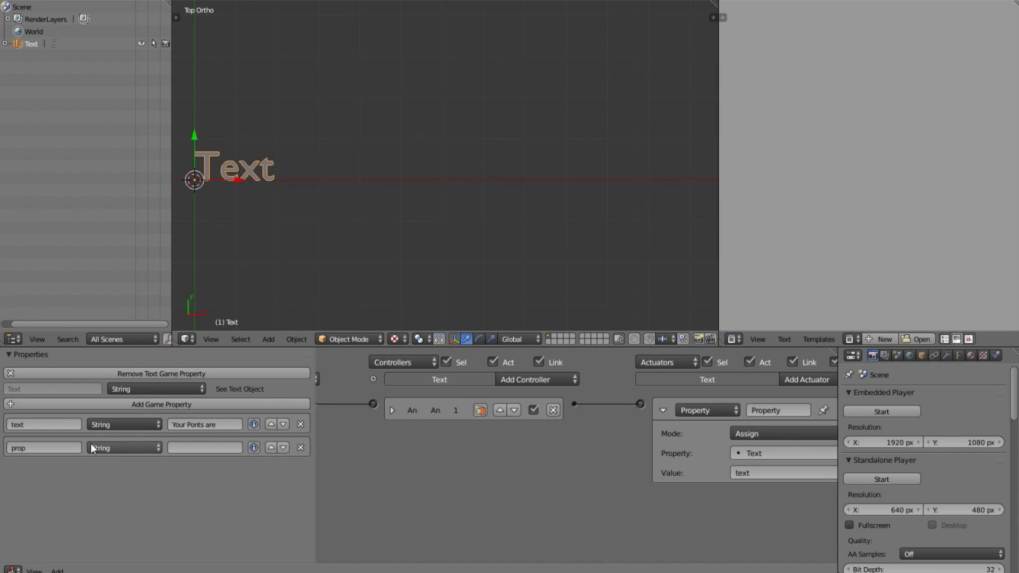
{"action": "left_click", "coordinate": [113, 445]}
{"action": "left_click", "coordinate": [122, 420]}
{"action": "left_click", "coordinate": [80, 445]}
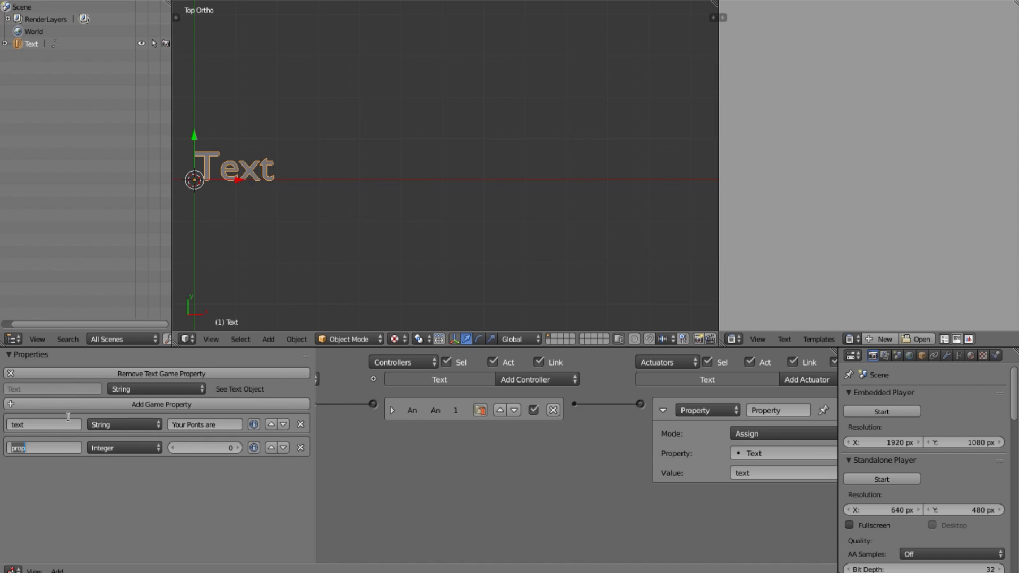
{"action": "type", "text": "Ponts"}
{"action": "key", "text": "Return"}
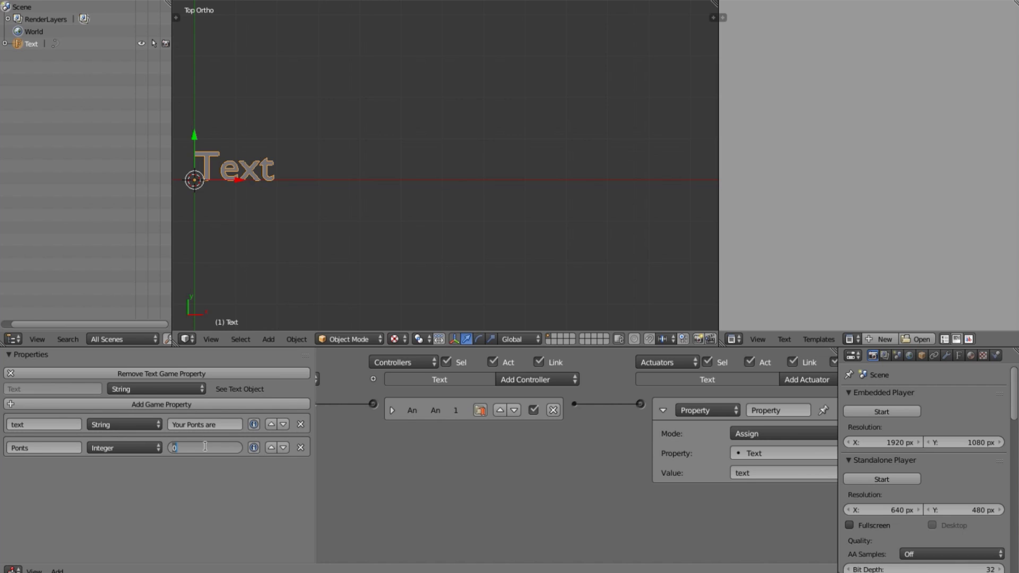
Extend the Property actuator's value to text+Ponts and test-run the game
{"action": "left_click_drag", "start_coordinate": [573, 404], "coordinate": [639, 403]}
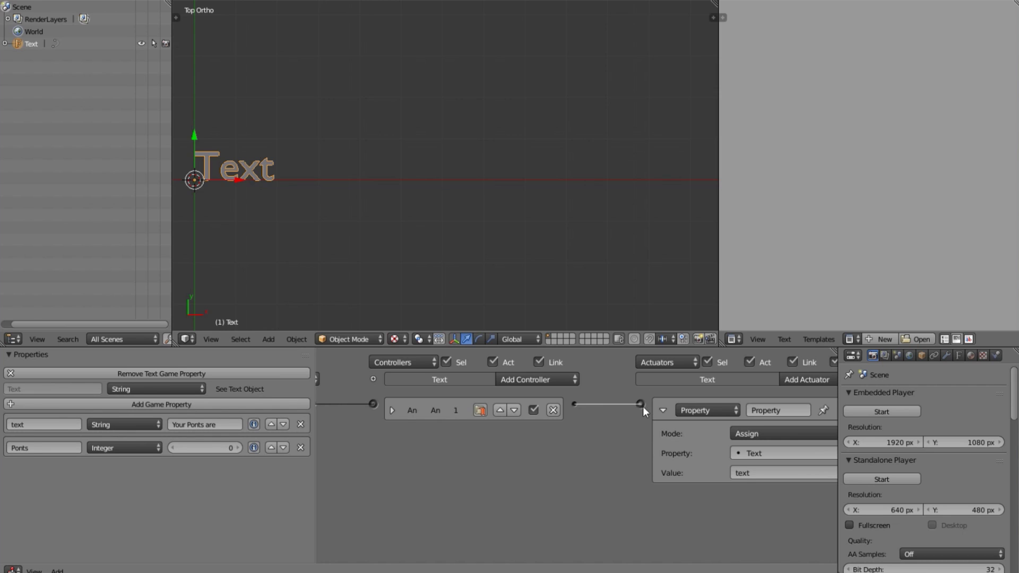
{"action": "left_click", "coordinate": [62, 443]}
{"action": "left_click", "coordinate": [759, 474]}
{"action": "type", "text": "+Ponts"}
{"action": "key", "text": "Return"}
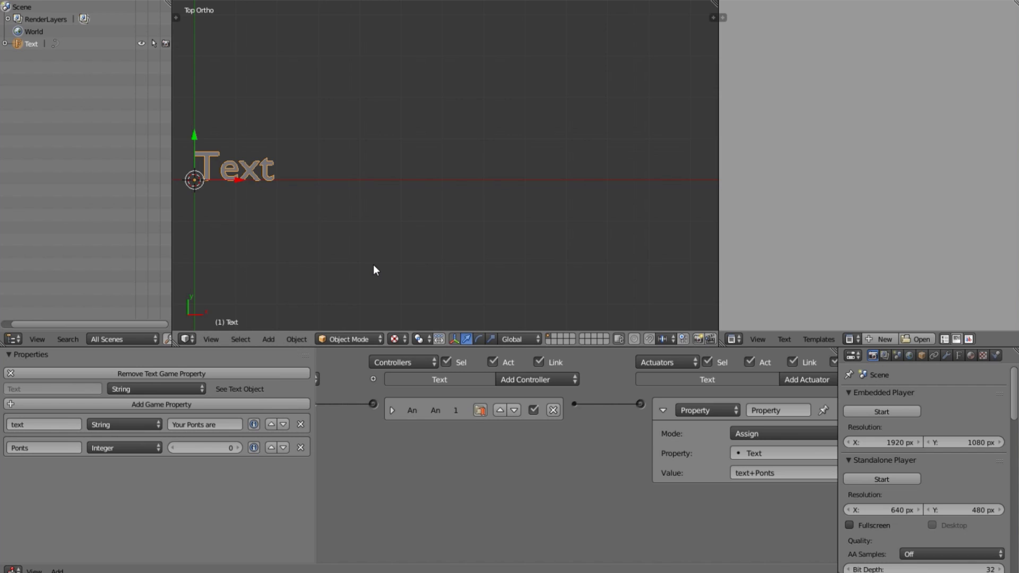
{"action": "key", "text": "p"}
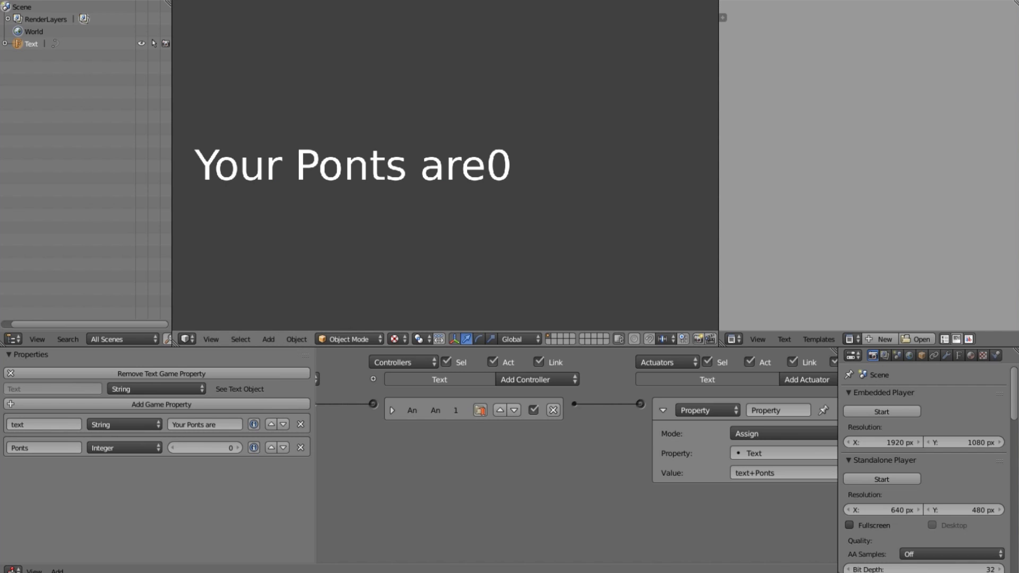
{"action": "key", "text": "Escape"}
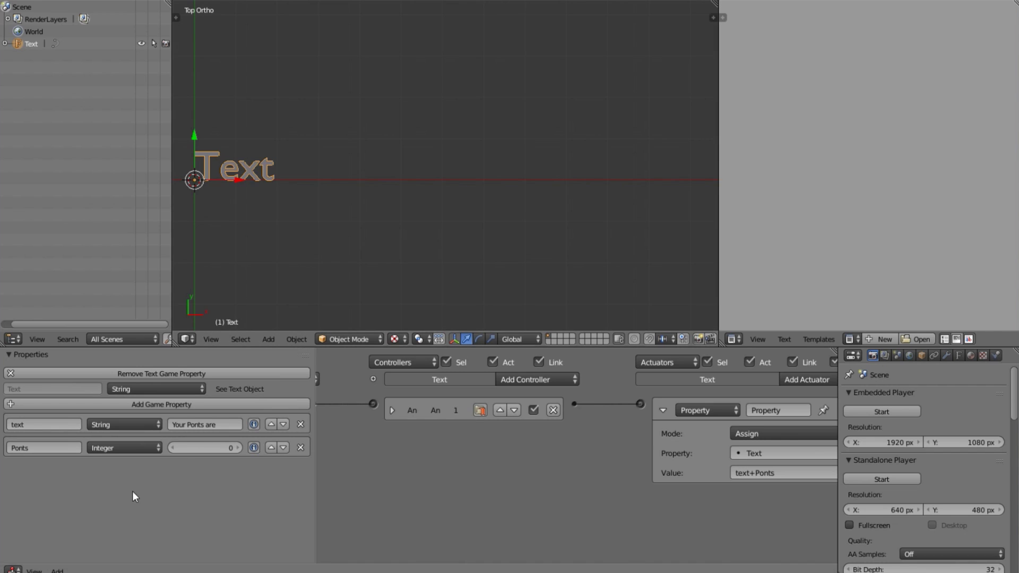
Set the Ponts integer property to 10 and test-run the game
{"action": "left_click", "coordinate": [212, 446]}
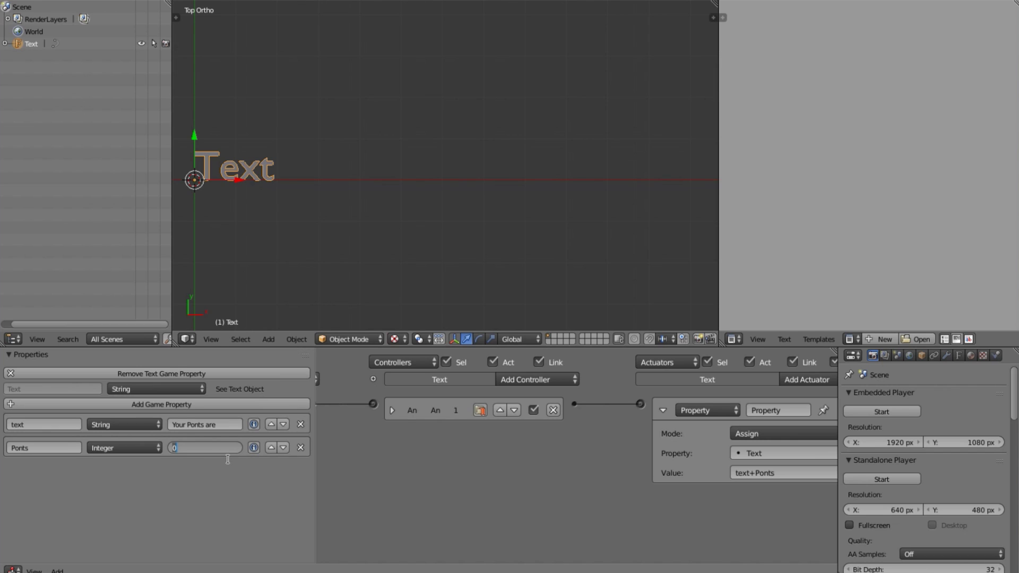
{"action": "type", "text": "10"}
{"action": "key", "text": "Return"}
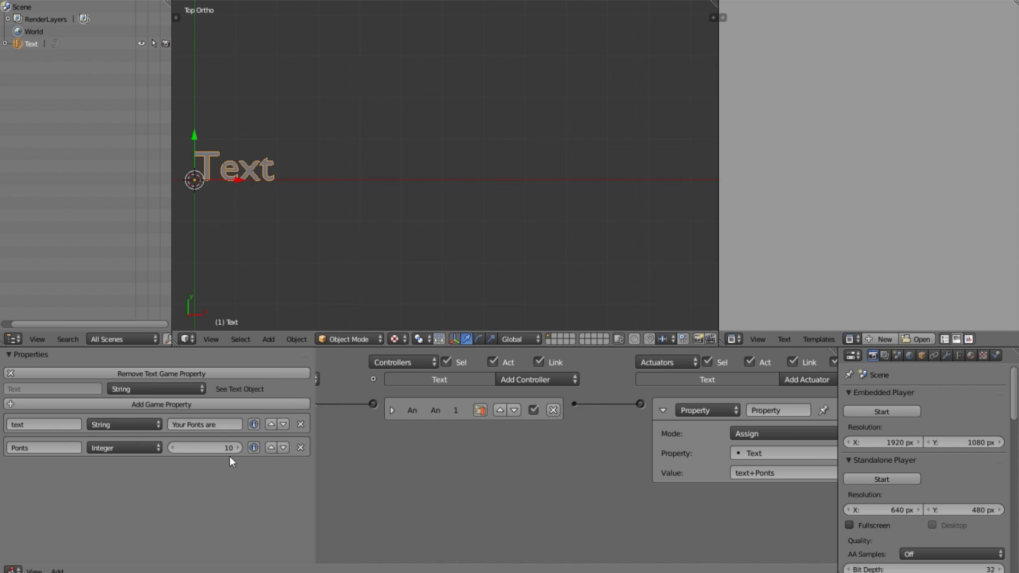
{"action": "key", "text": "p"}
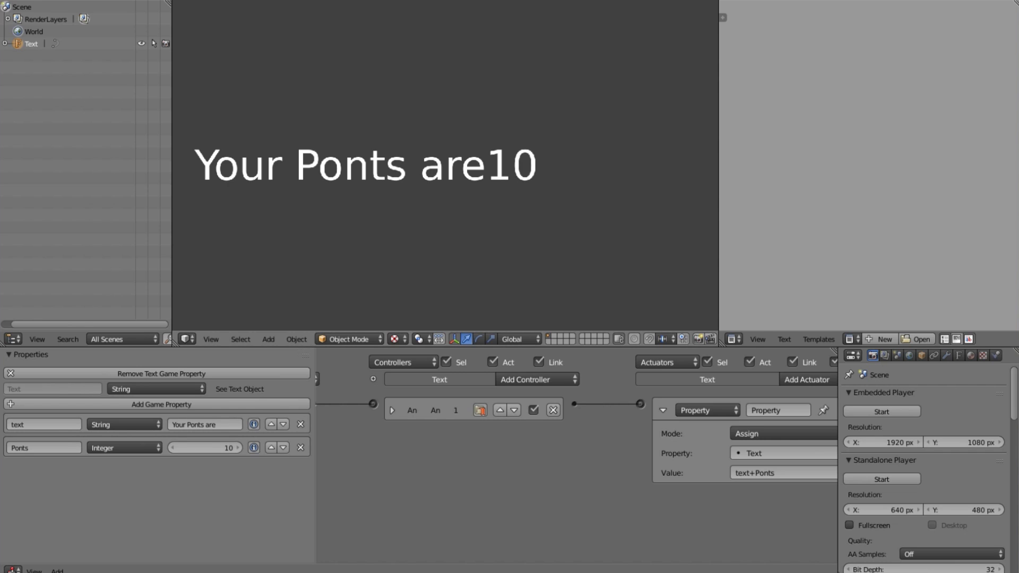
{"action": "key", "text": "Escape"}
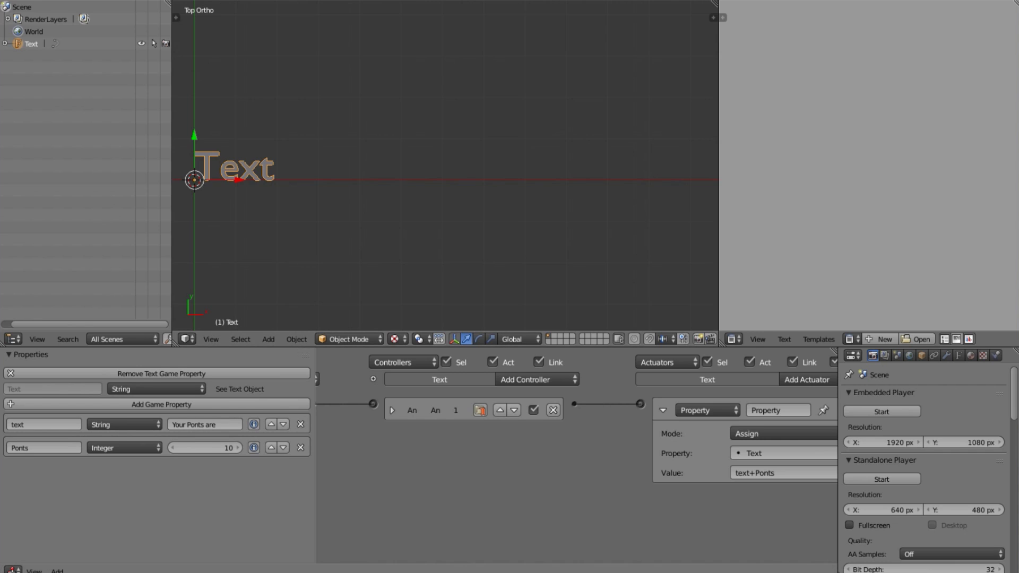
Add a third game property to the text object, set its type to Integer and name it s
{"action": "left_click", "coordinate": [190, 405]}
{"action": "left_click", "coordinate": [114, 471]}
{"action": "left_click", "coordinate": [119, 447]}
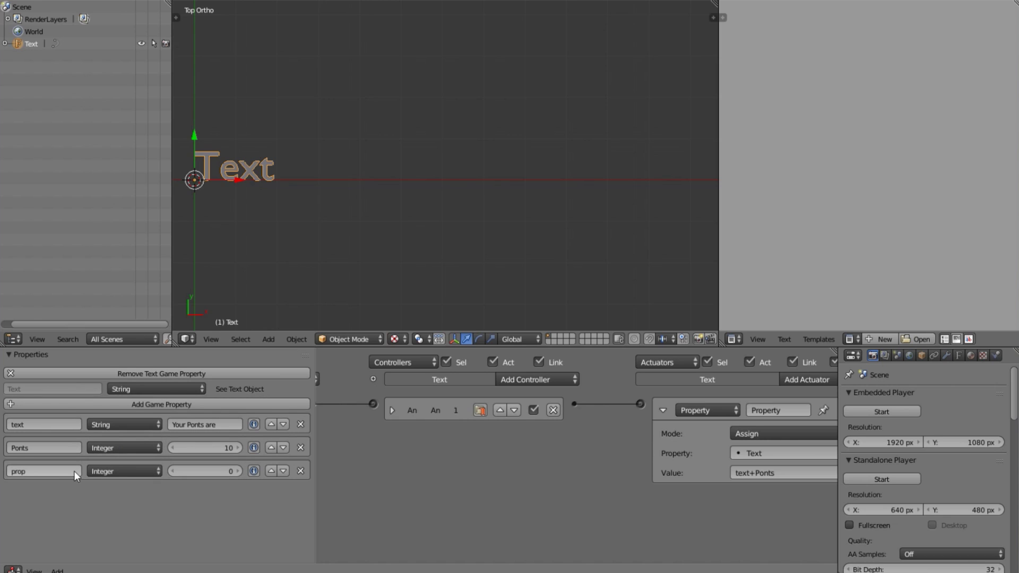
{"action": "left_click", "coordinate": [74, 470]}
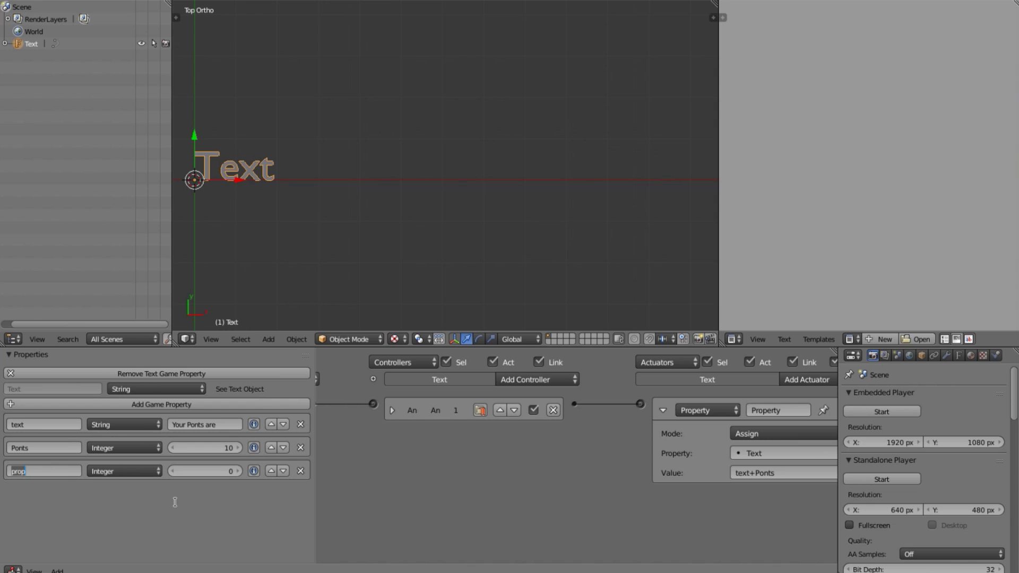
{"action": "type", "text": "\\"}
{"action": "key", "text": "Return"}
{"action": "left_click", "coordinate": [15, 472]}
{"action": "key", "text": "BackSpace"}
{"action": "type", "text": "S"}
{"action": "key", "text": "BackSpace"}
{"action": "type", "text": "S"}
Insert the s property into the Property actuator's value so it reads text+s+Ponts
{"action": "left_click", "coordinate": [755, 470]}
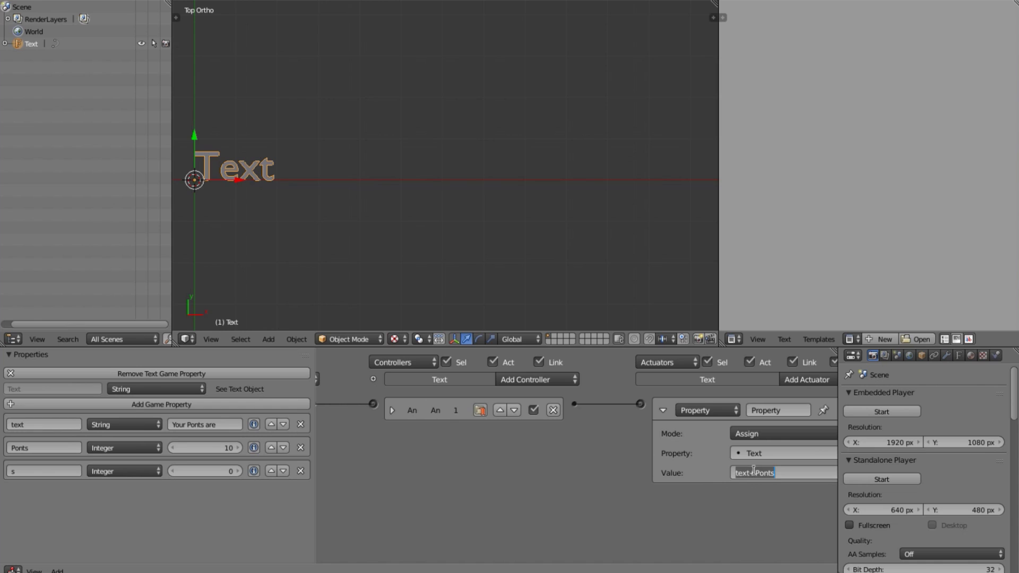
{"action": "left_click", "coordinate": [754, 470]}
{"action": "type", "text": "++"}
{"action": "key", "text": "BackSpace"}
{"action": "type", "text": "s"}
{"action": "key", "text": "Return"}
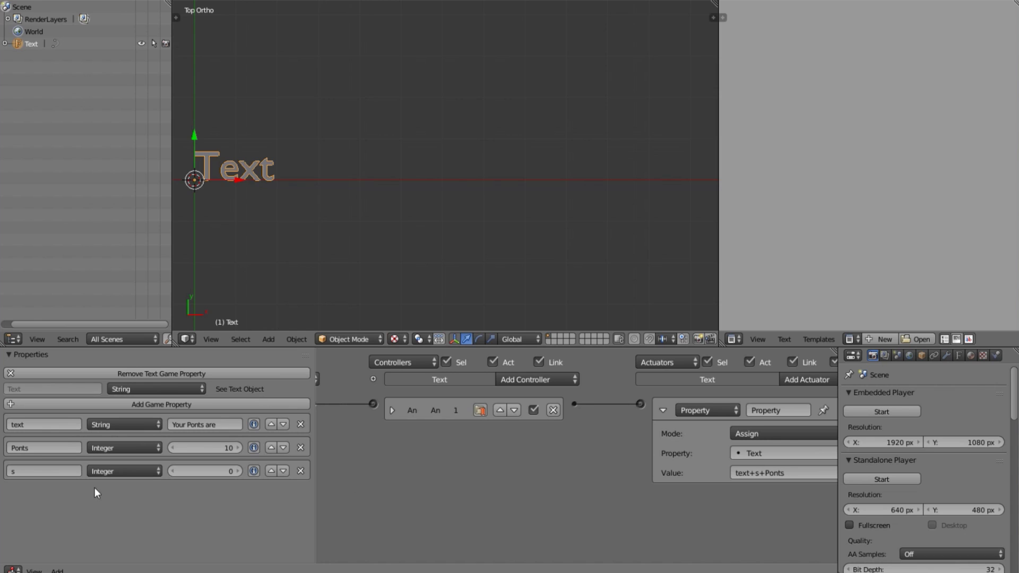
Change the s property's type to String with a single space as its value, and test-run the game
{"action": "left_click", "coordinate": [146, 471]}
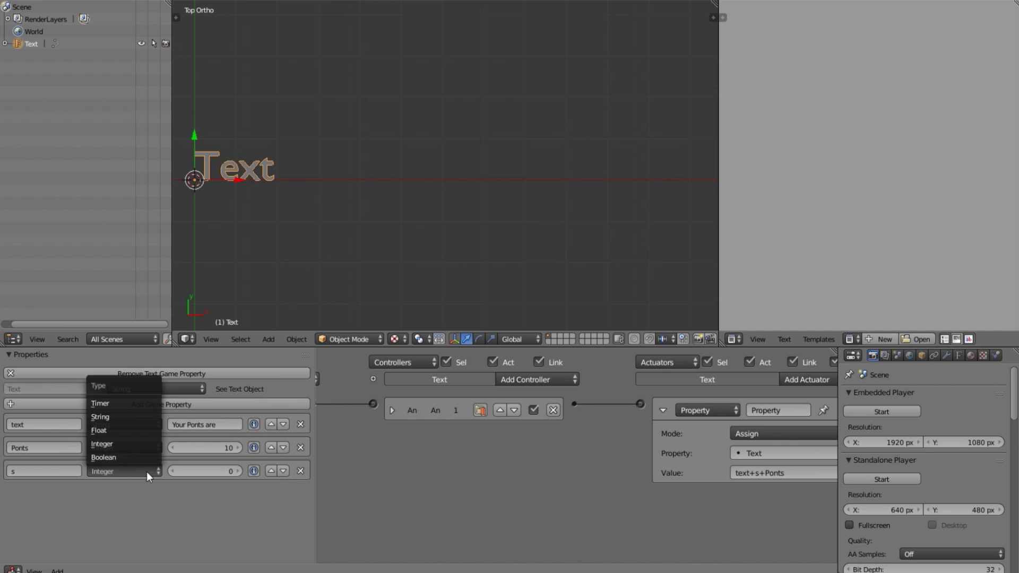
{"action": "left_click", "coordinate": [140, 416]}
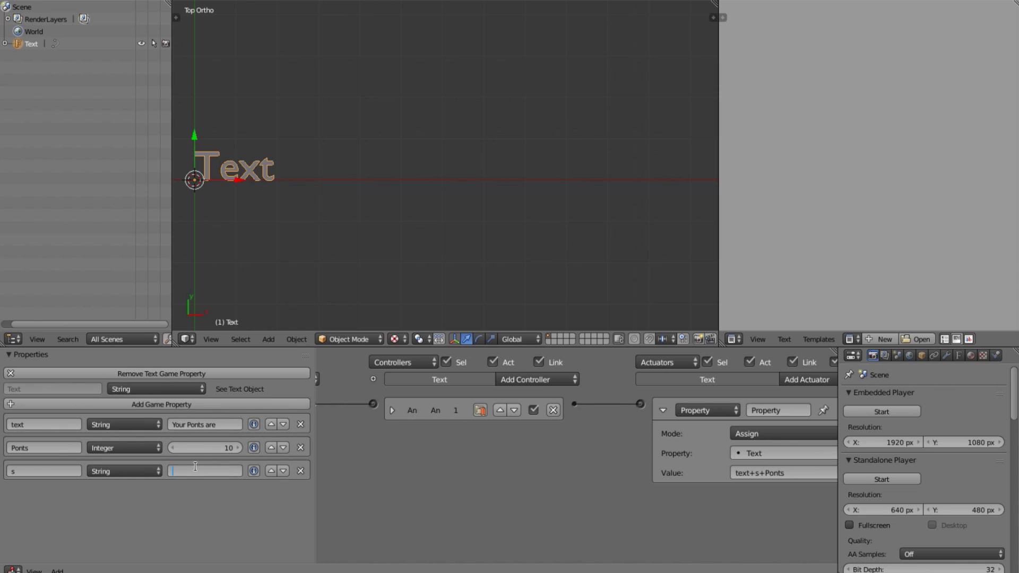
{"action": "left_click", "coordinate": [192, 495]}
{"action": "key", "text": "p"}
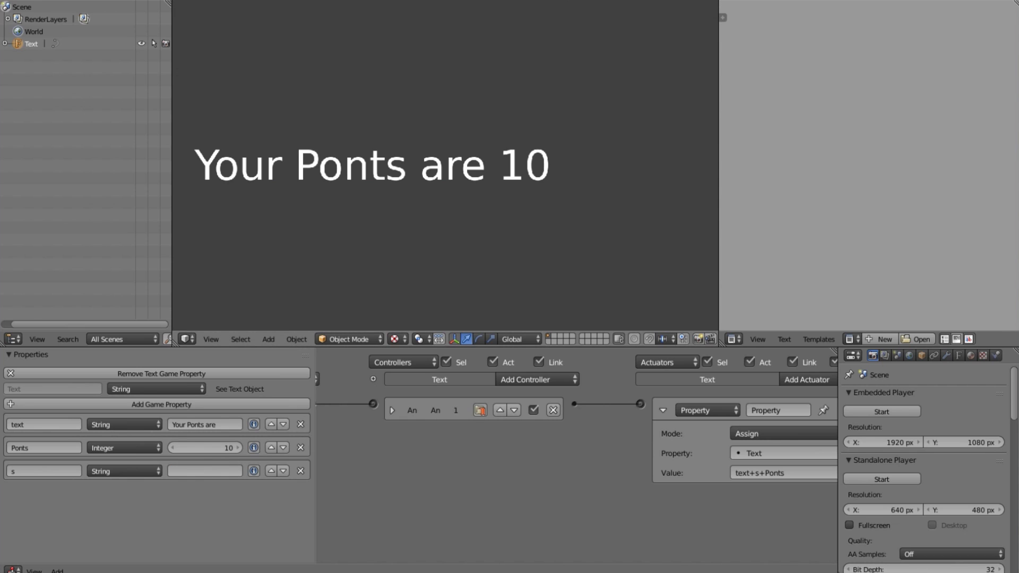
{"action": "key", "text": "Escape"}
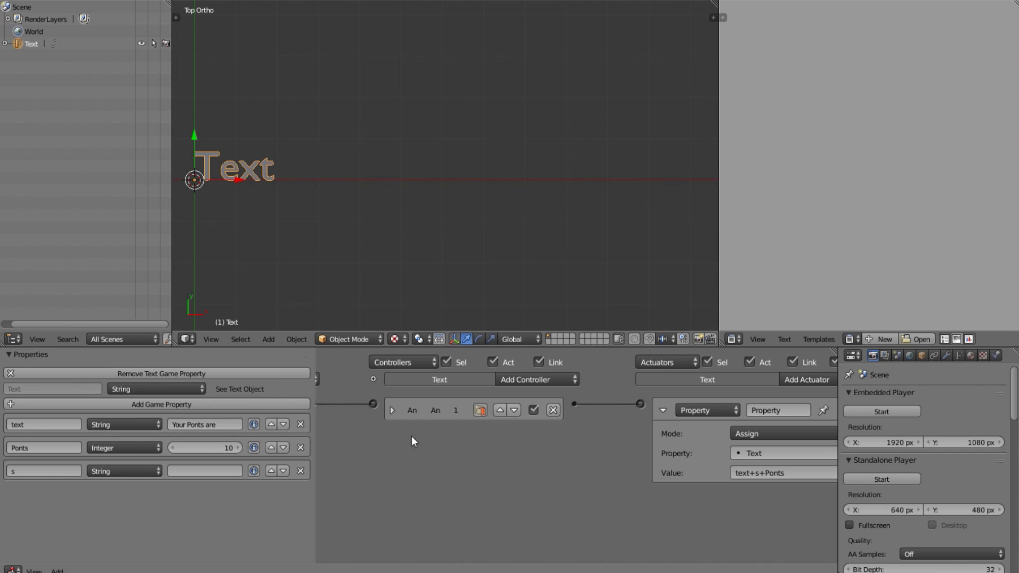
Replace s in the Property actuator's value with a quoted space, giving text+" "+Ponts, and test-run the game
{"action": "left_click", "coordinate": [759, 474]}
{"action": "key", "text": "BackSpace"}
{"action": "type", "text": "\"\""}
{"action": "type", "text": "a"}
{"action": "key", "text": "BackSpace"}
{"action": "key", "text": "Return"}
{"action": "key", "text": "p"}
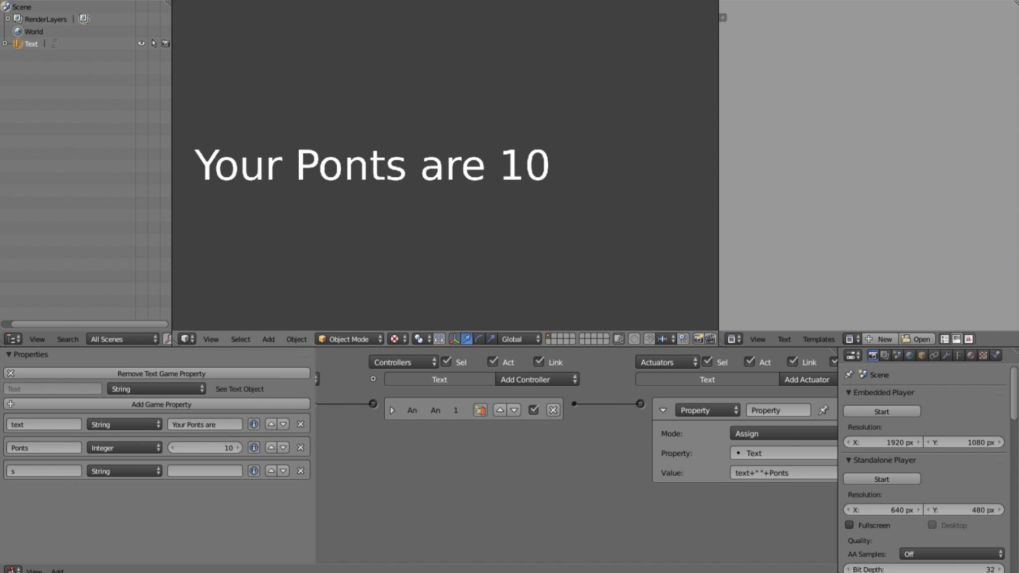
{"action": "key", "text": "Escape"}
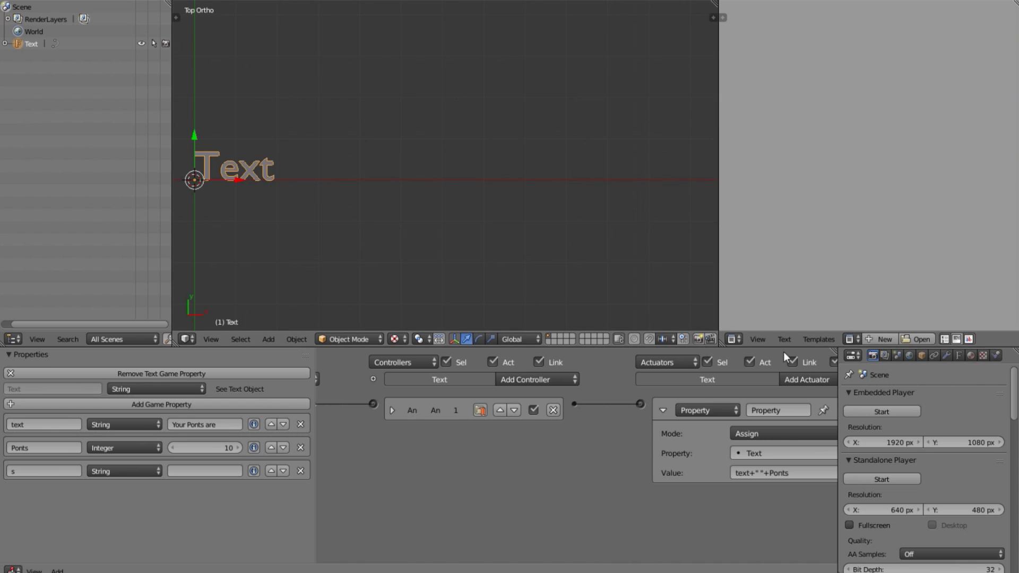
Append +"thats cool" to the Property actuator's value and test-run the game
{"action": "scroll", "coordinate": [673, 430], "scroll_direction": "right", "scroll_amount": 2, "text": "ctrl"}
{"action": "left_click", "coordinate": [625, 411]}
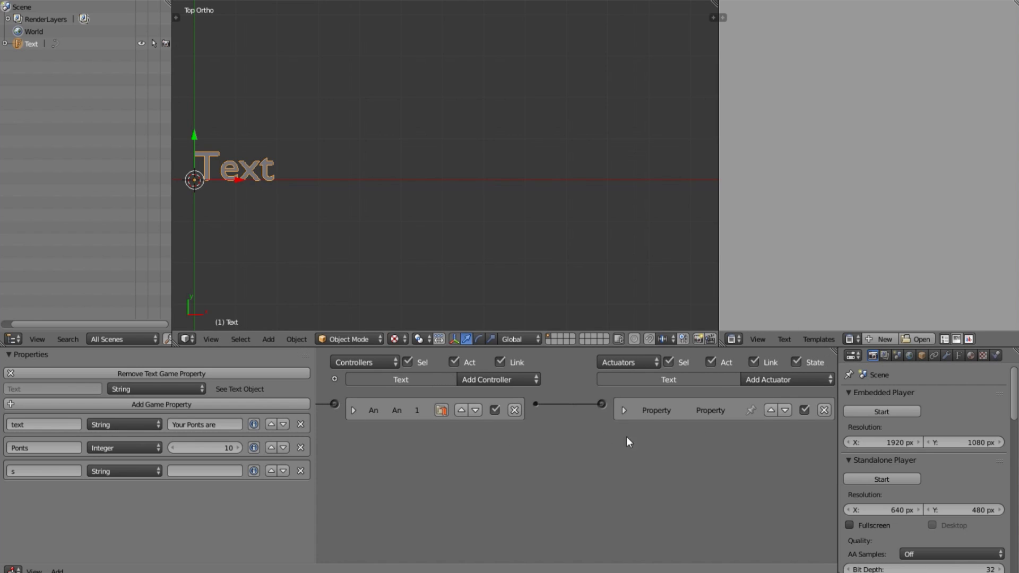
{"action": "left_click", "coordinate": [624, 410]}
{"action": "left_click", "coordinate": [766, 472]}
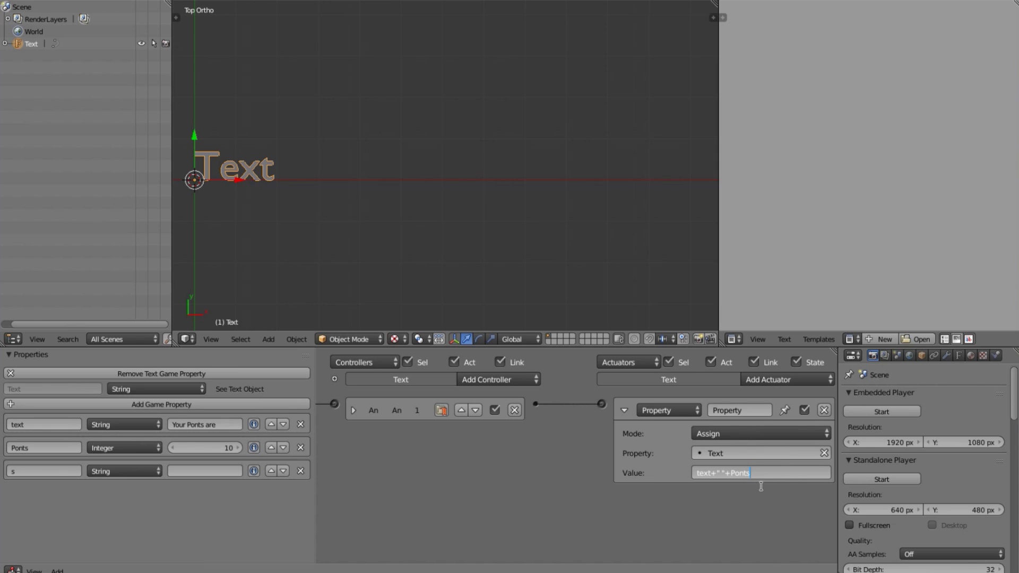
{"action": "type", "text": "+\"thats cool"}
{"action": "key", "text": "Return"}
{"action": "left_click", "coordinate": [622, 411]}
{"action": "key", "text": "p"}
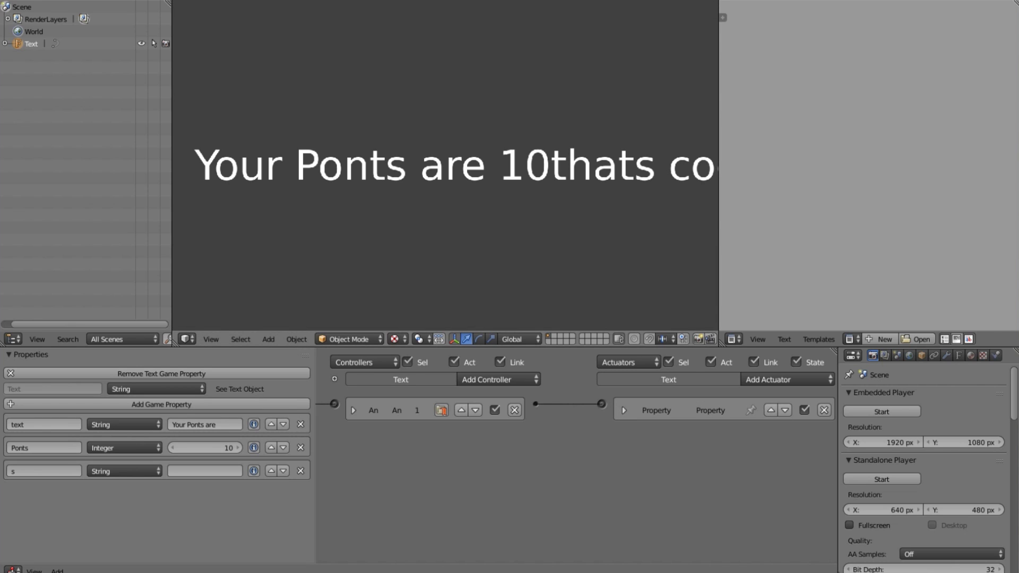
{"action": "key", "text": "Escape"}
Capitalize the quoted phrase in the Property actuator's value to "Thats cool"
{"action": "left_click", "coordinate": [623, 410]}
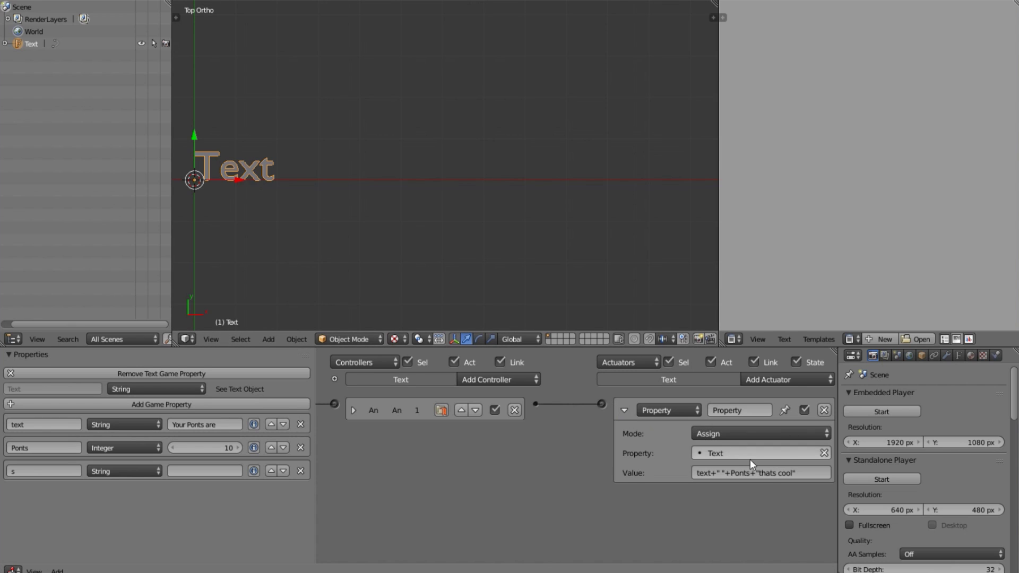
{"action": "left_click", "coordinate": [766, 471]}
{"action": "left_click", "coordinate": [762, 472]}
{"action": "key", "text": "BackSpace"}
{"action": "type", "text": "T"}
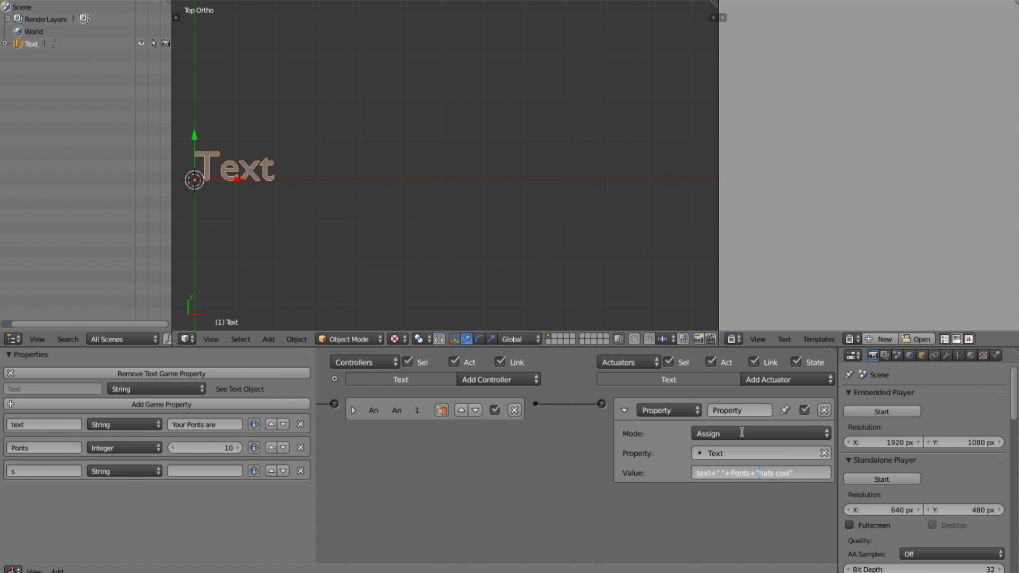
{"action": "key", "text": "Return"}
Copy the quoted space and plus sign in front of "Thats cool" in the actuator's value, and test-run the game
{"action": "left_click", "coordinate": [720, 474]}
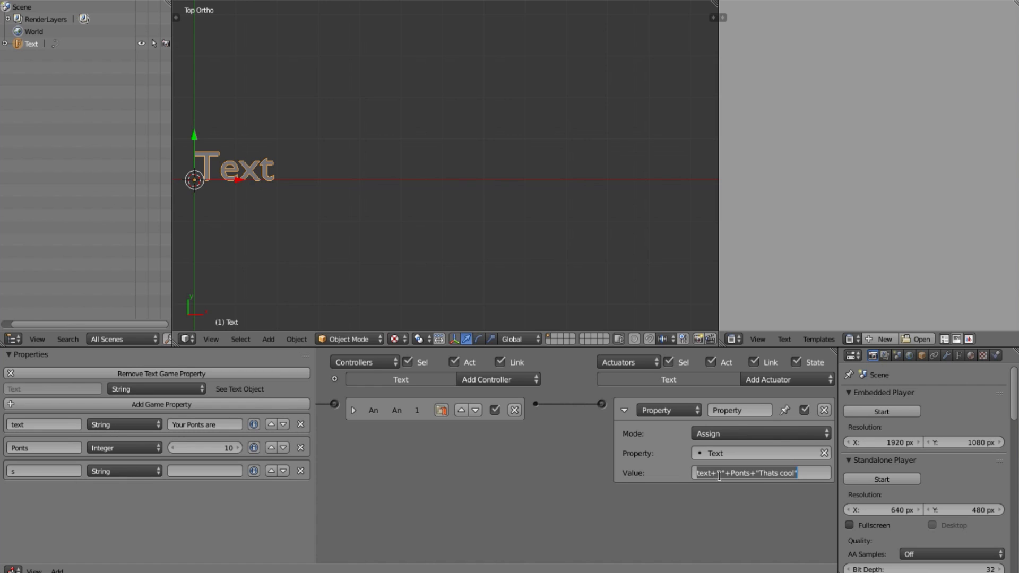
{"action": "left_click", "coordinate": [715, 472]}
{"action": "left_click_drag", "start_coordinate": [716, 472], "coordinate": [742, 472]}
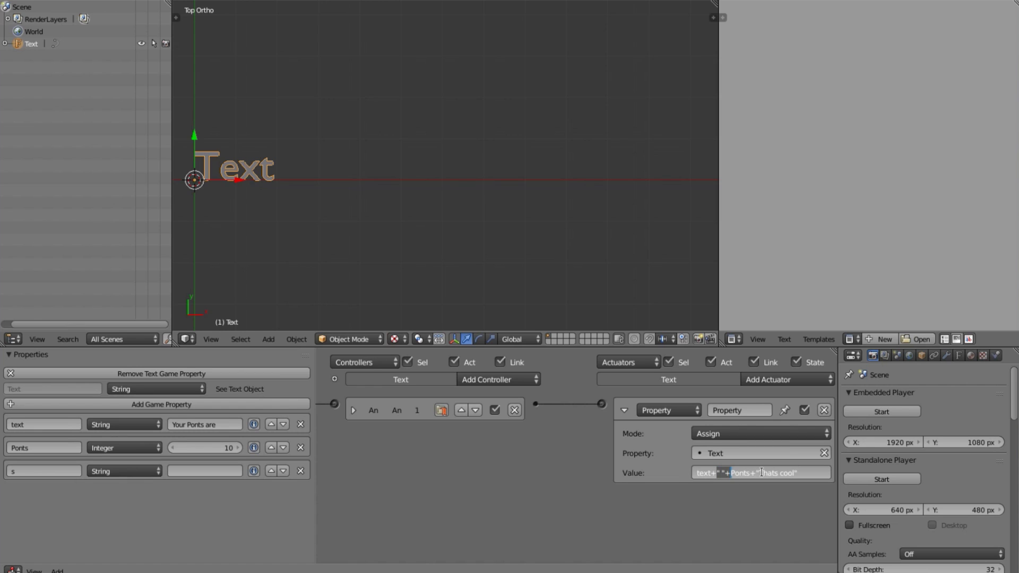
{"action": "key", "text": "ctrl+c"}
{"action": "left_click", "coordinate": [756, 472]}
{"action": "key", "text": "ctrl+v"}
{"action": "key", "text": "Return"}
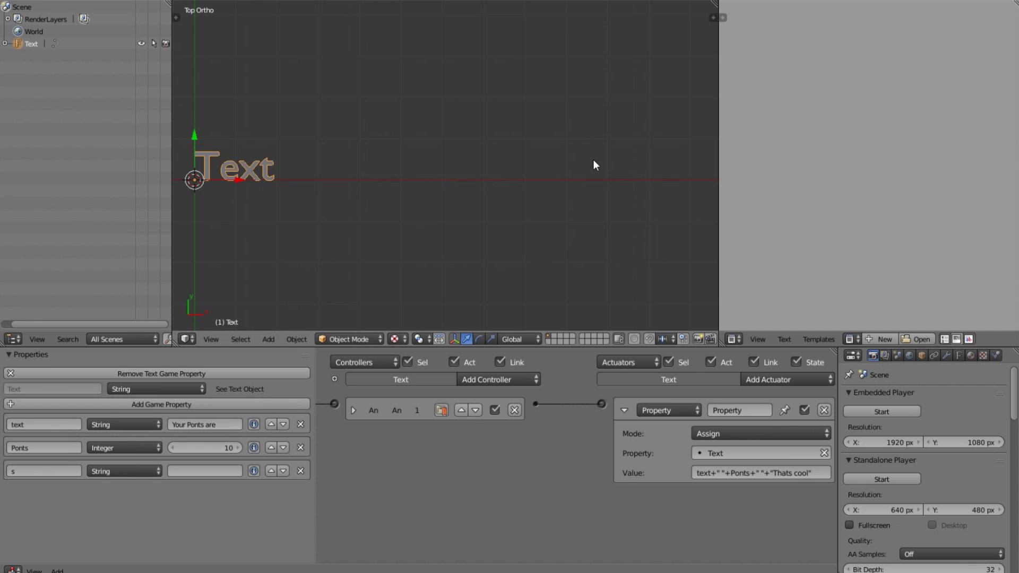
{"action": "key", "text": "p"}
{"action": "key", "text": "Escape"}
{"action": "scroll", "coordinate": [584, 158], "scroll_direction": "down", "scroll_amount": 4}
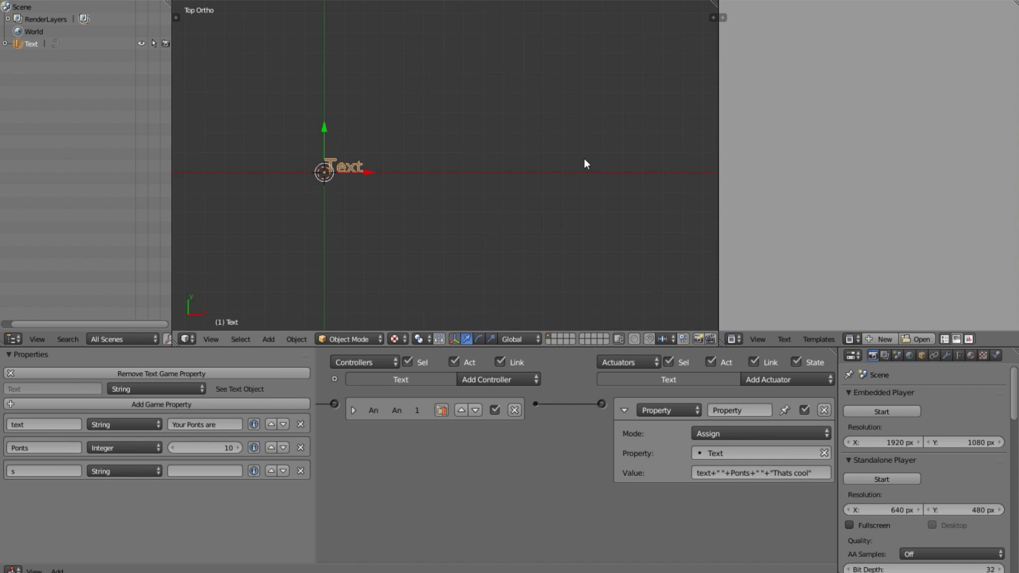
{"action": "key", "text": "p"}
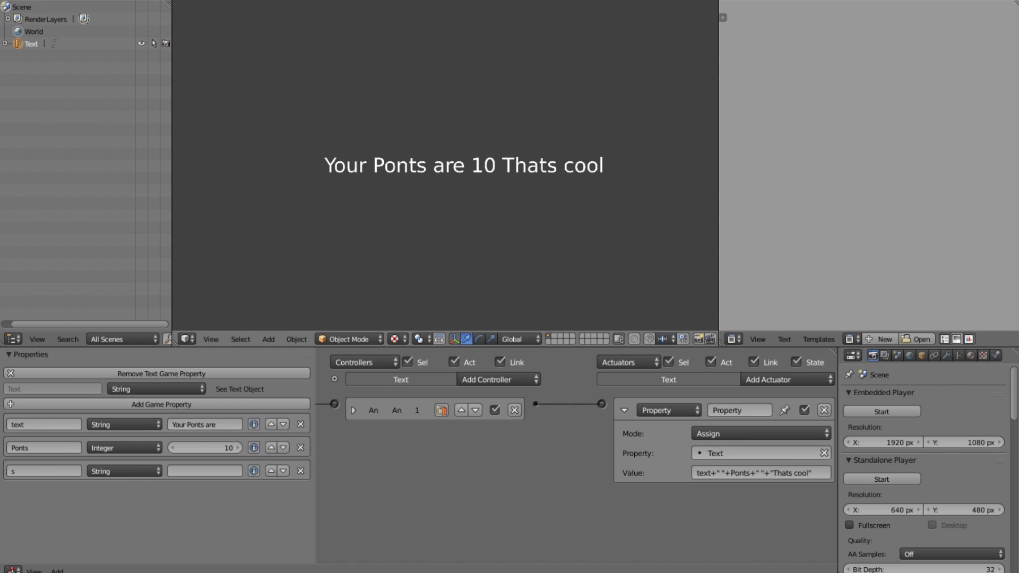
{"action": "key", "text": "Escape"}
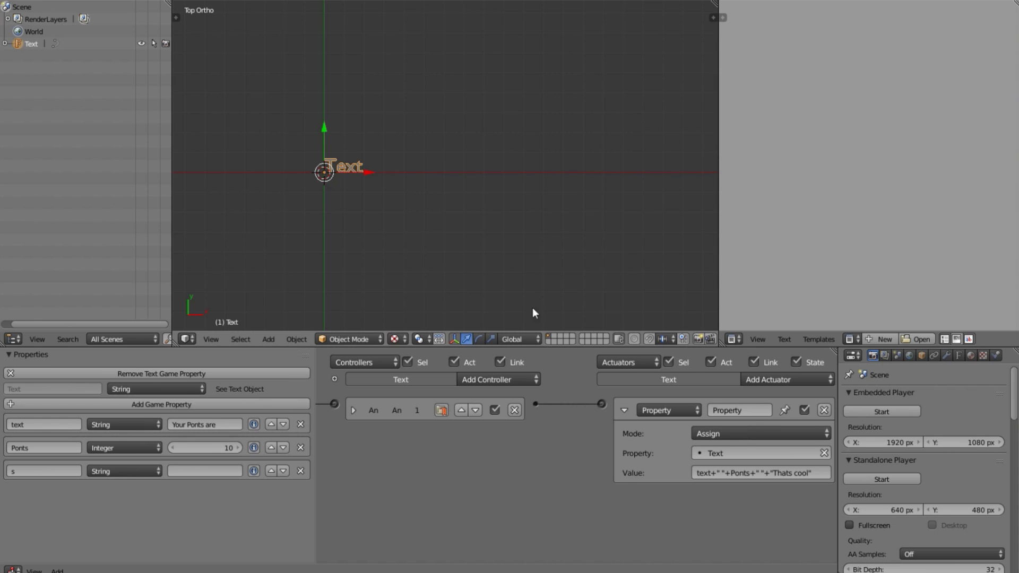
Collapse the existing Property actuator and add a second Property actuator to the text object
{"action": "left_click", "coordinate": [625, 409]}
{"action": "left_click", "coordinate": [797, 382]}
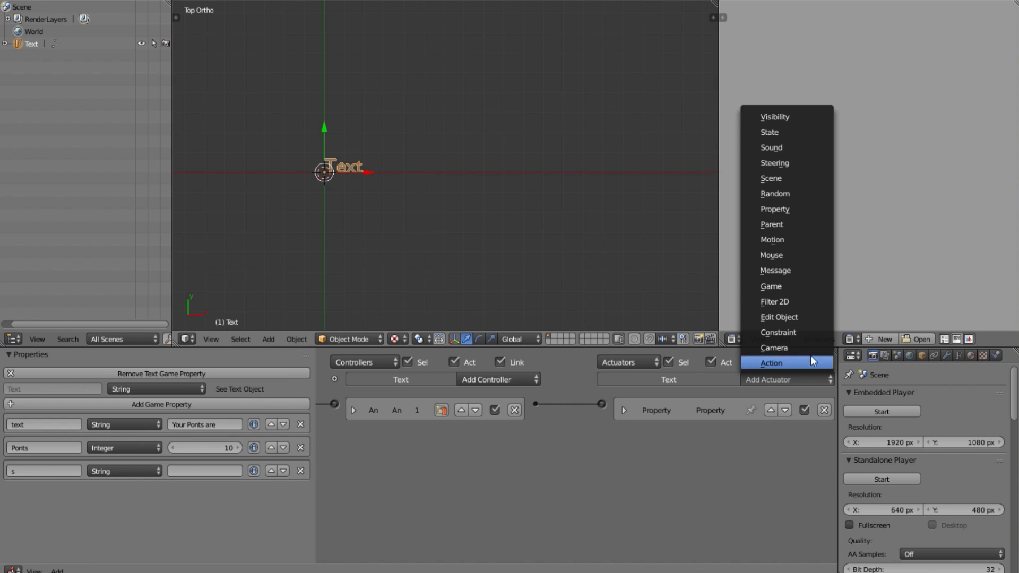
{"action": "left_click", "coordinate": [822, 208]}
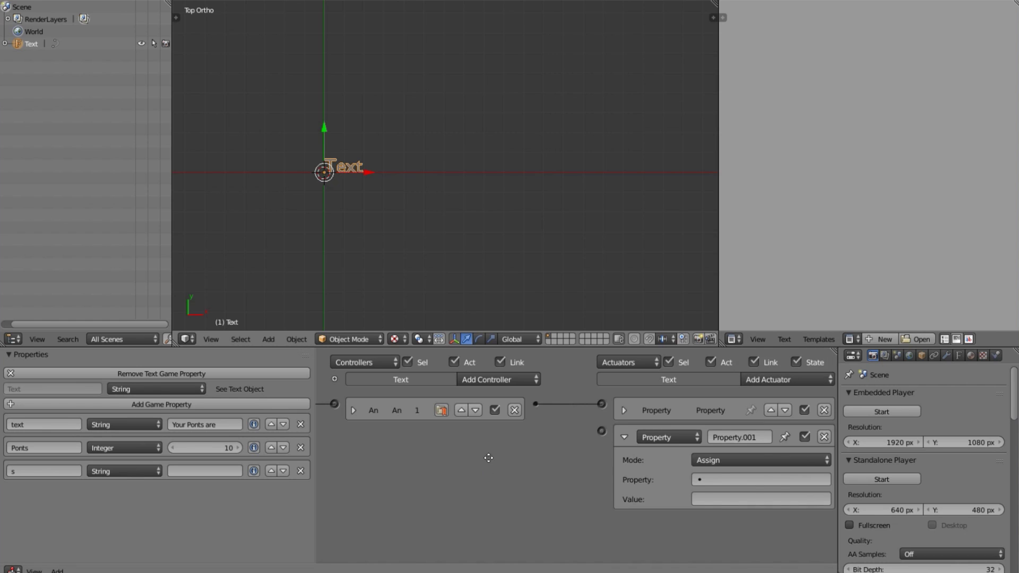
Set the Always sensor's Skip to 10 and collapse the sensor
{"action": "scroll", "coordinate": [480, 405], "scroll_direction": "left", "scroll_amount": 5, "text": "ctrl"}
{"action": "scroll", "coordinate": [498, 456], "scroll_direction": "left", "scroll_amount": 4, "text": "ctrl"}
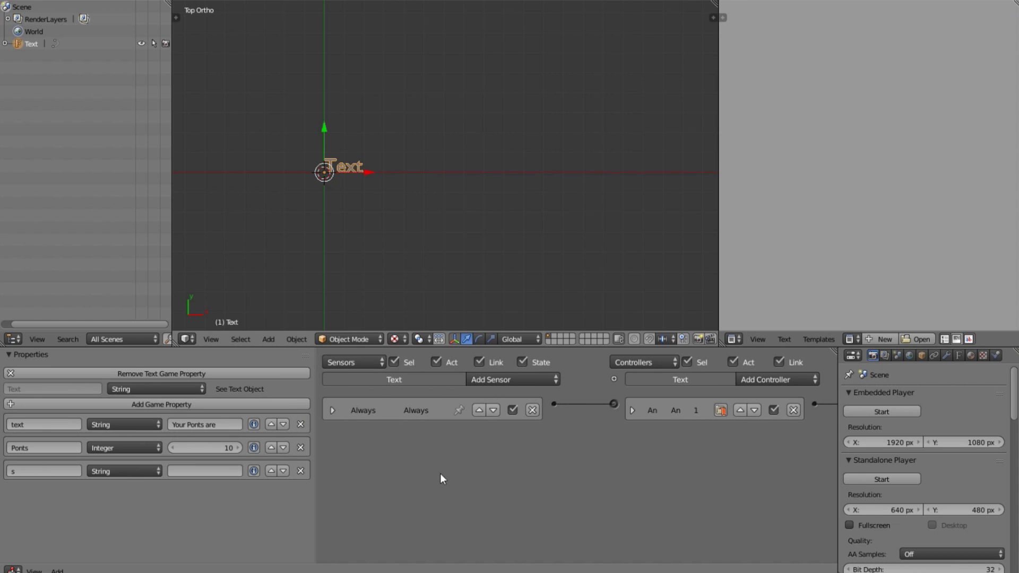
{"action": "left_click", "coordinate": [333, 410]}
{"action": "left_click", "coordinate": [395, 433]}
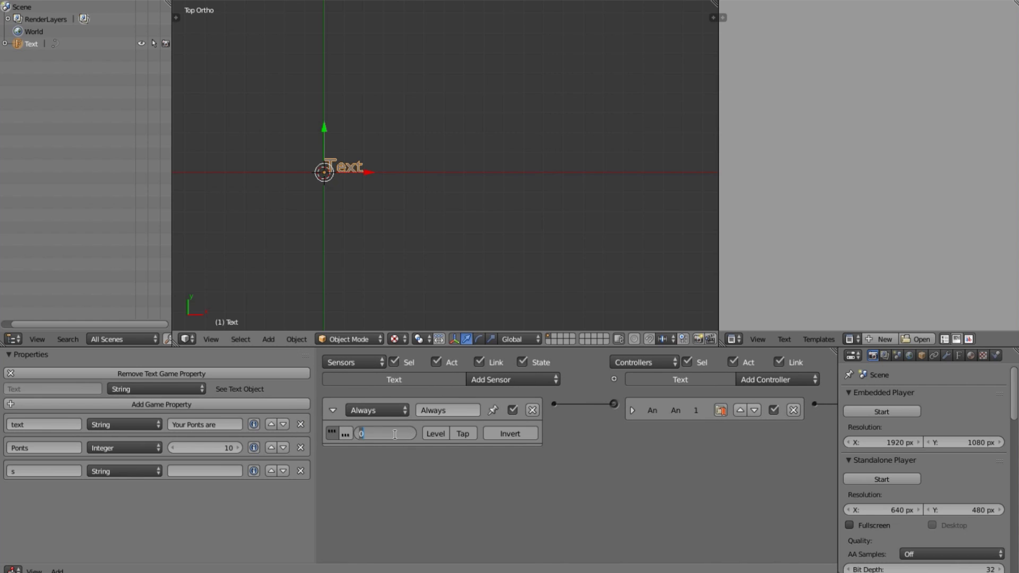
{"action": "type", "text": "10"}
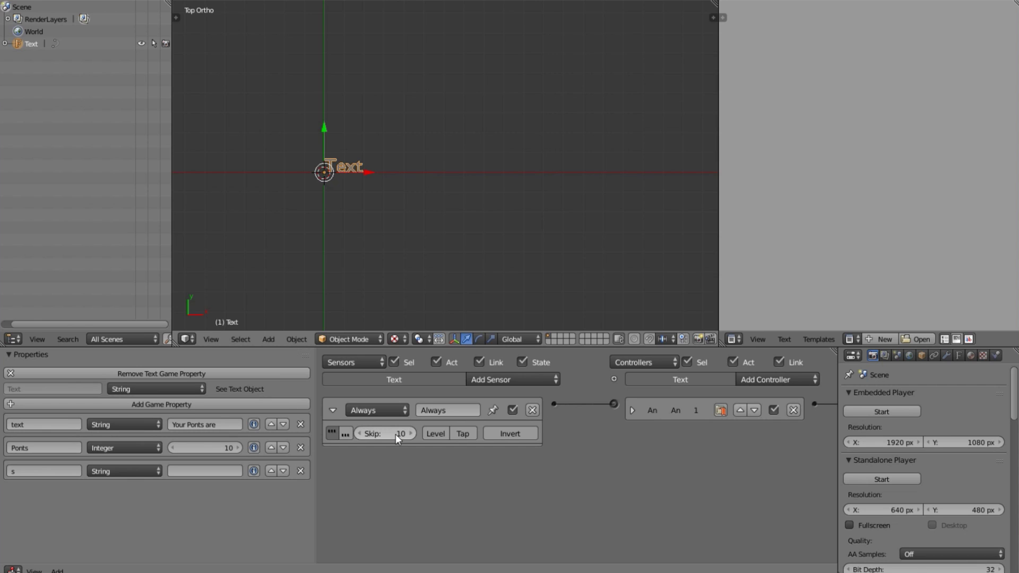
{"action": "key", "text": "Return"}
{"action": "left_click", "coordinate": [332, 409]}
Link the Always sensor to the second Property actuator through a new And controller
{"action": "middle_click_drag", "start_coordinate": [582, 451], "coordinate": [437, 453]}
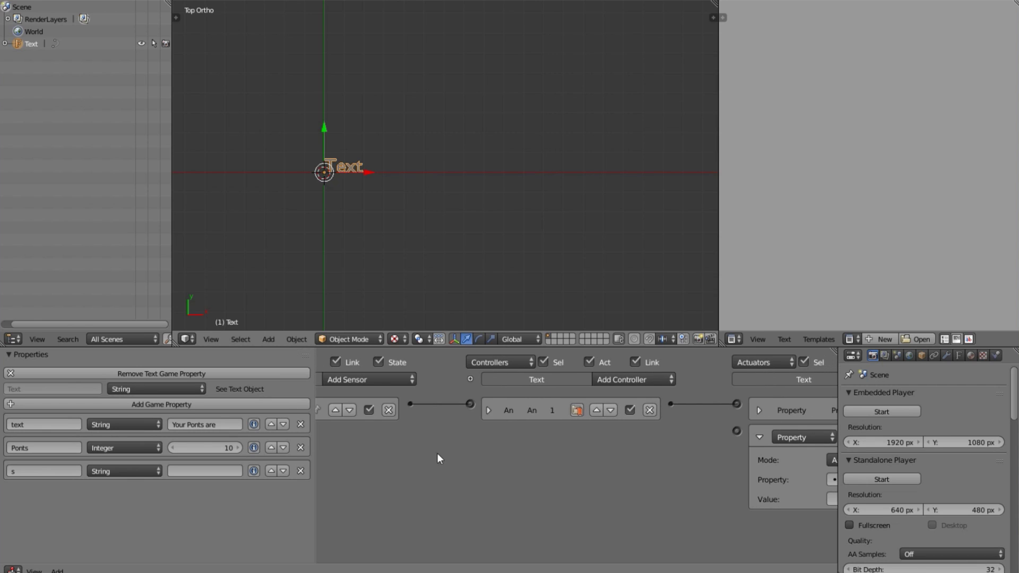
{"action": "left_click_drag", "start_coordinate": [409, 404], "coordinate": [736, 430]}
{"action": "left_click", "coordinate": [491, 436]}
{"action": "middle_click_drag", "start_coordinate": [666, 473], "coordinate": [575, 462]}
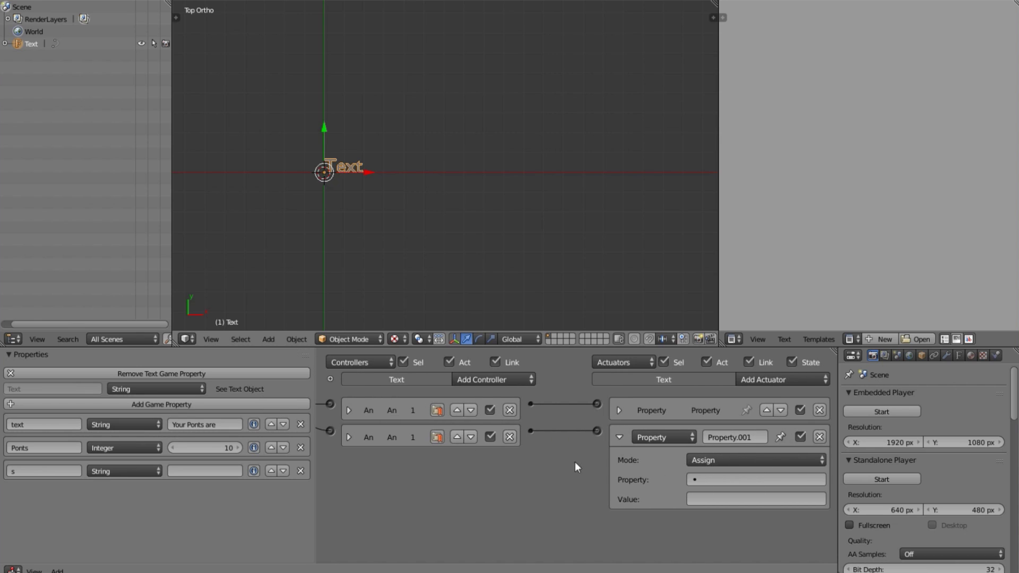
{"action": "left_click", "coordinate": [619, 410]}
{"action": "left_click", "coordinate": [618, 410]}
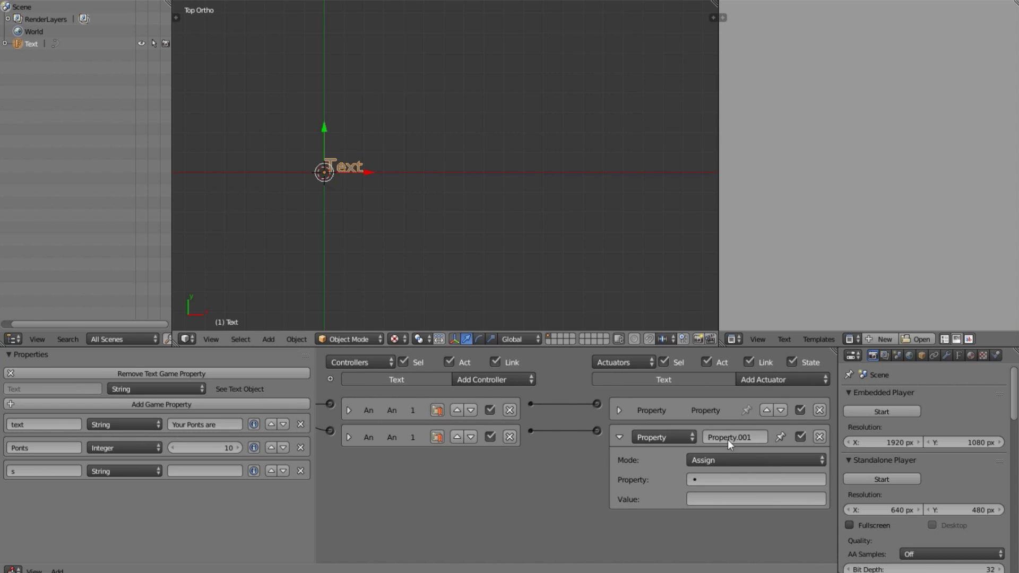
Configure the second Property actuator to Add 1 to the Ponts property, and test-run the game
{"action": "left_click", "coordinate": [740, 478]}
{"action": "left_click", "coordinate": [700, 459]}
{"action": "left_click", "coordinate": [718, 427]}
{"action": "left_click", "coordinate": [725, 479]}
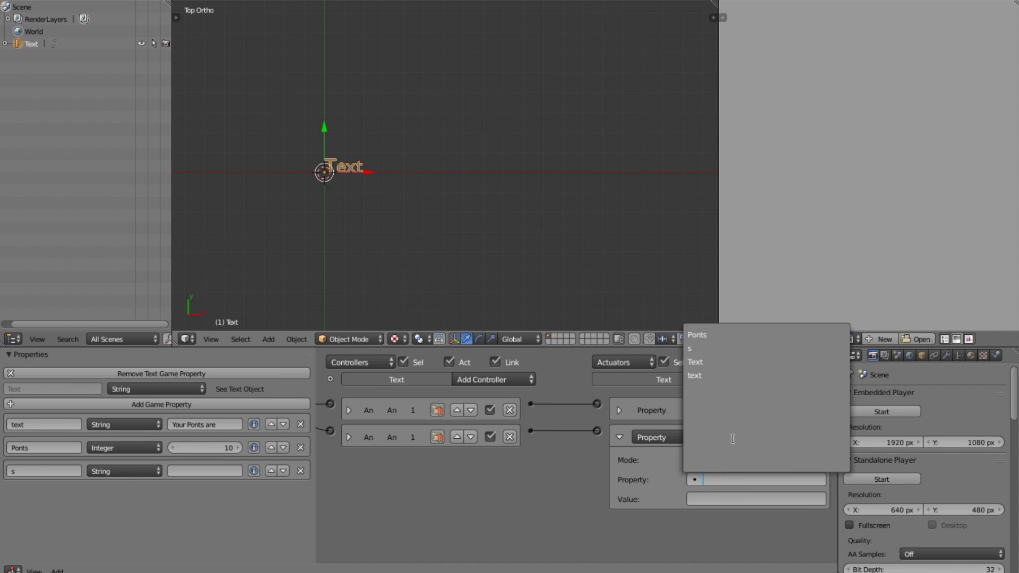
{"action": "left_click", "coordinate": [734, 335]}
{"action": "left_click", "coordinate": [734, 499]}
{"action": "type", "text": "1"}
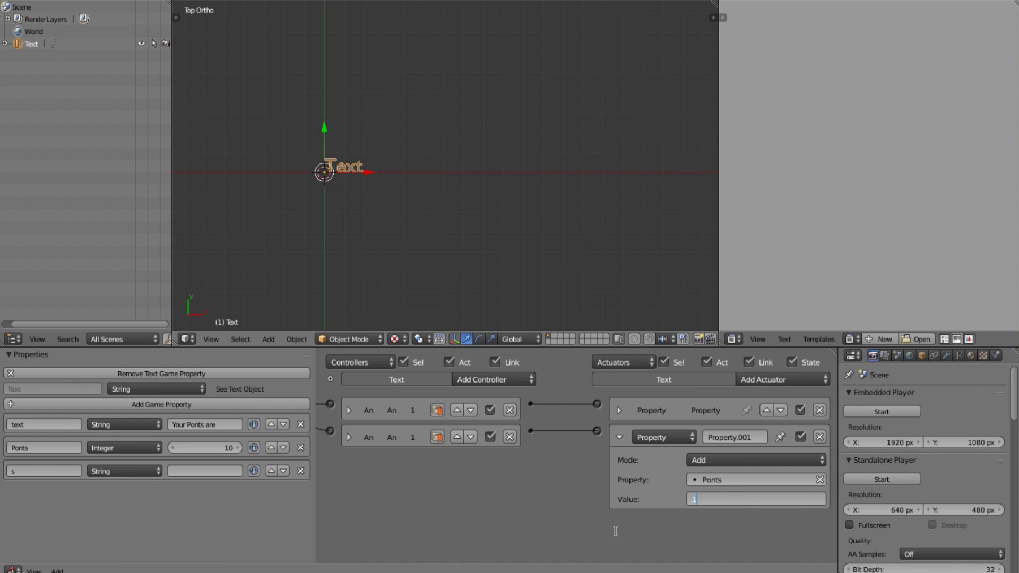
{"action": "key", "text": "Return"}
{"action": "key", "text": "p"}
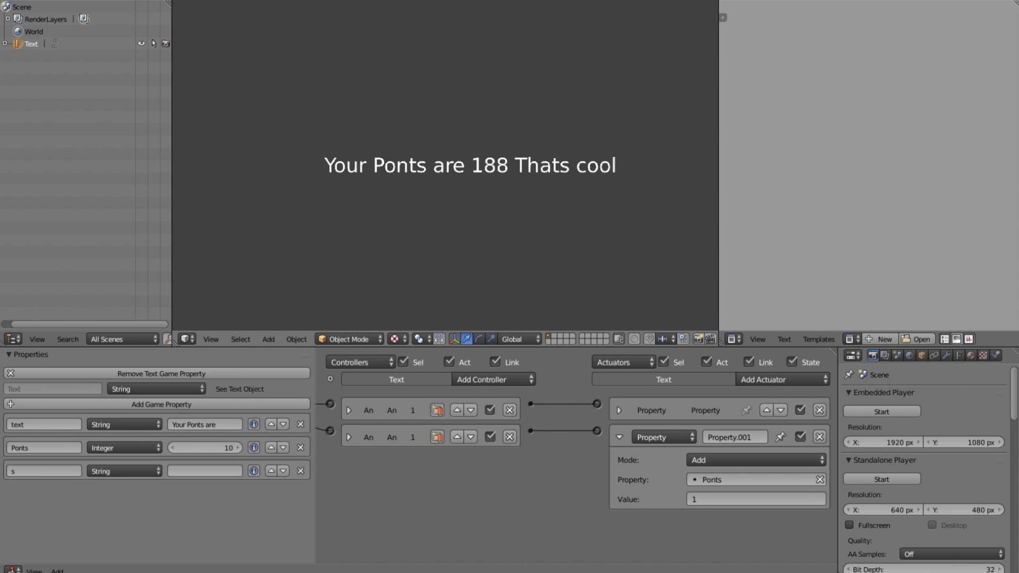
{"action": "key", "text": "Escape"}
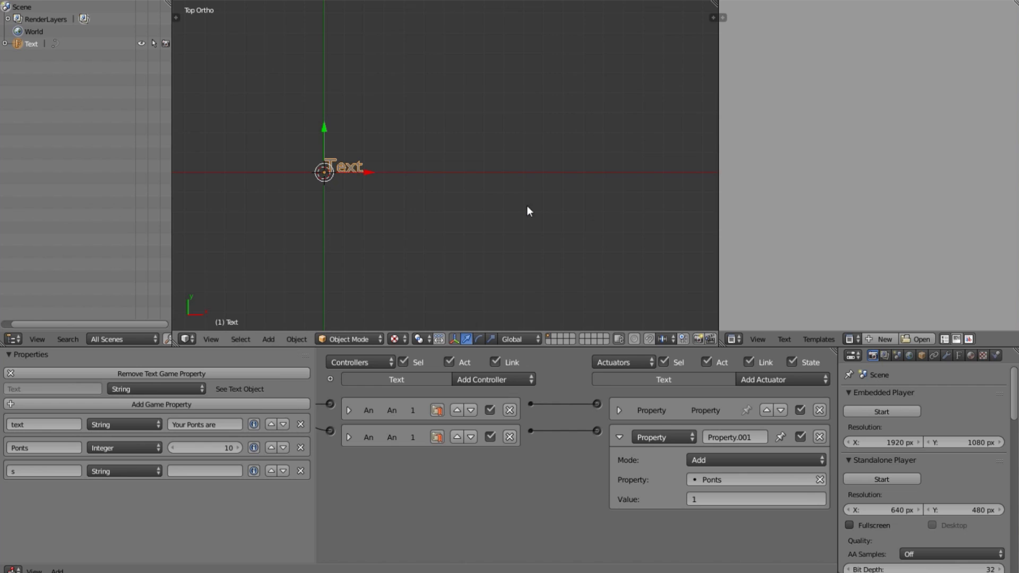
Review the value expression of the first Property actuator and run the game again
{"action": "left_click", "coordinate": [619, 411]}
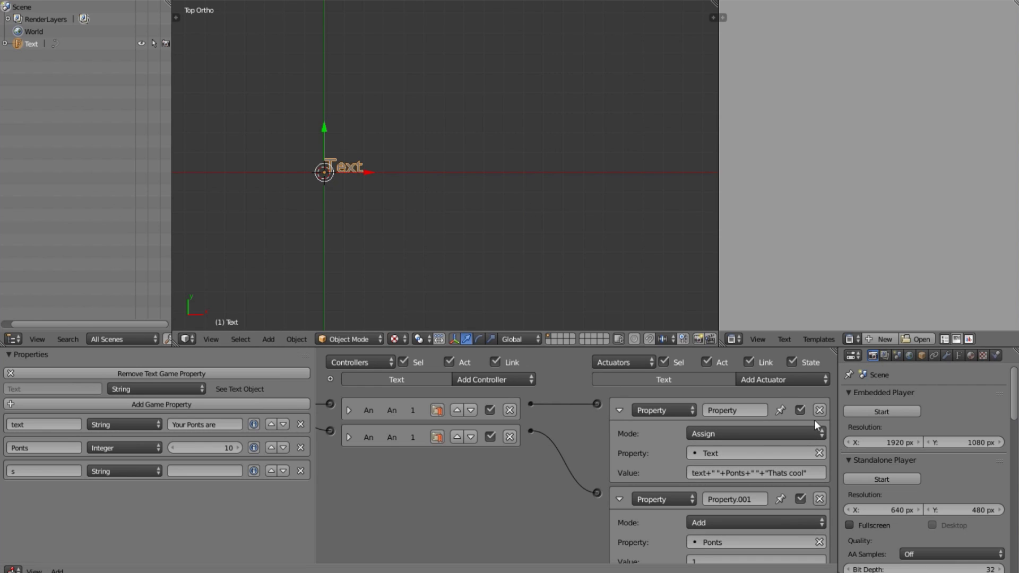
{"action": "left_click", "coordinate": [742, 473]}
{"action": "key", "text": "Return"}
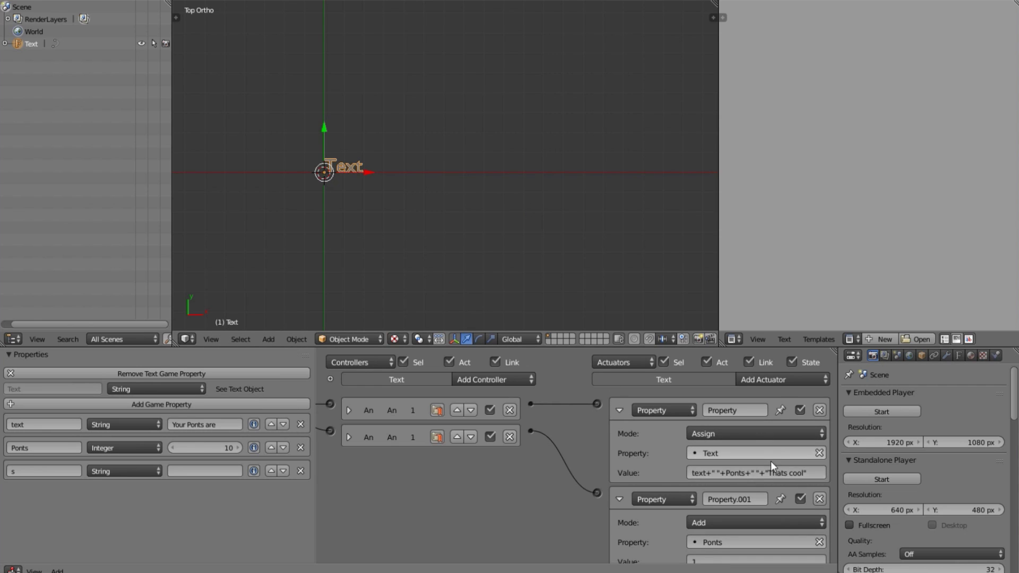
{"action": "left_click", "coordinate": [618, 409]}
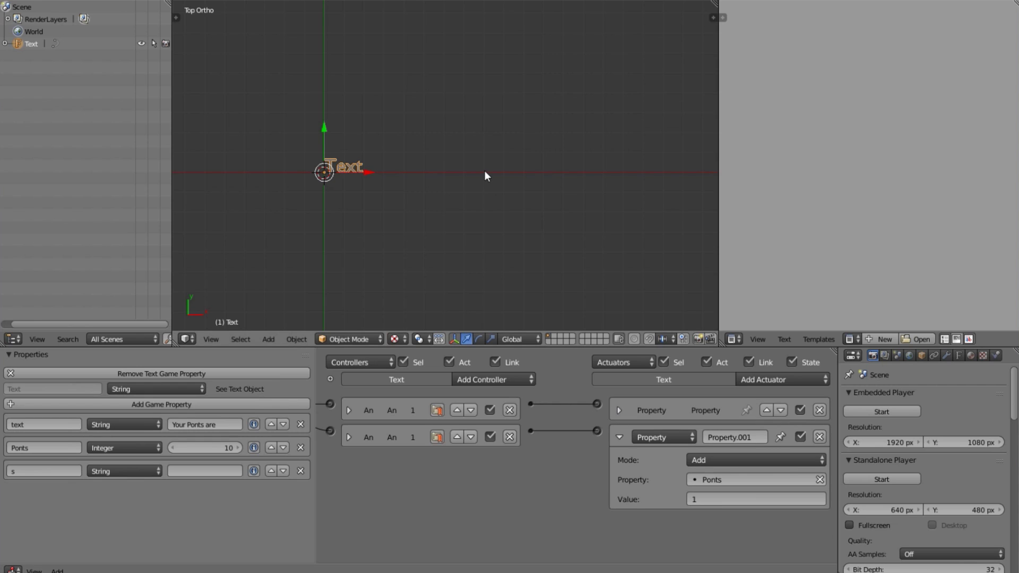
{"action": "key", "text": "p"}
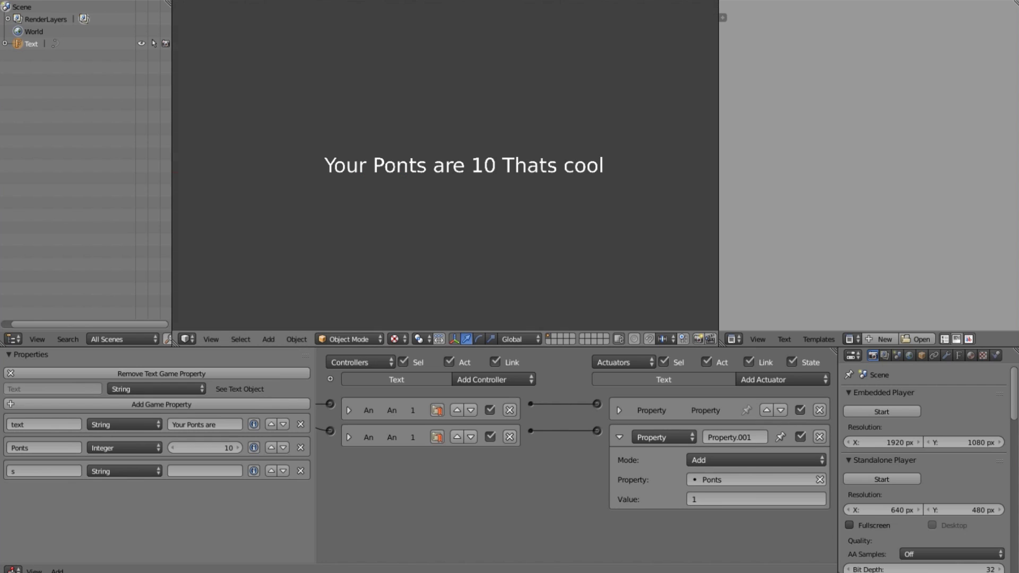